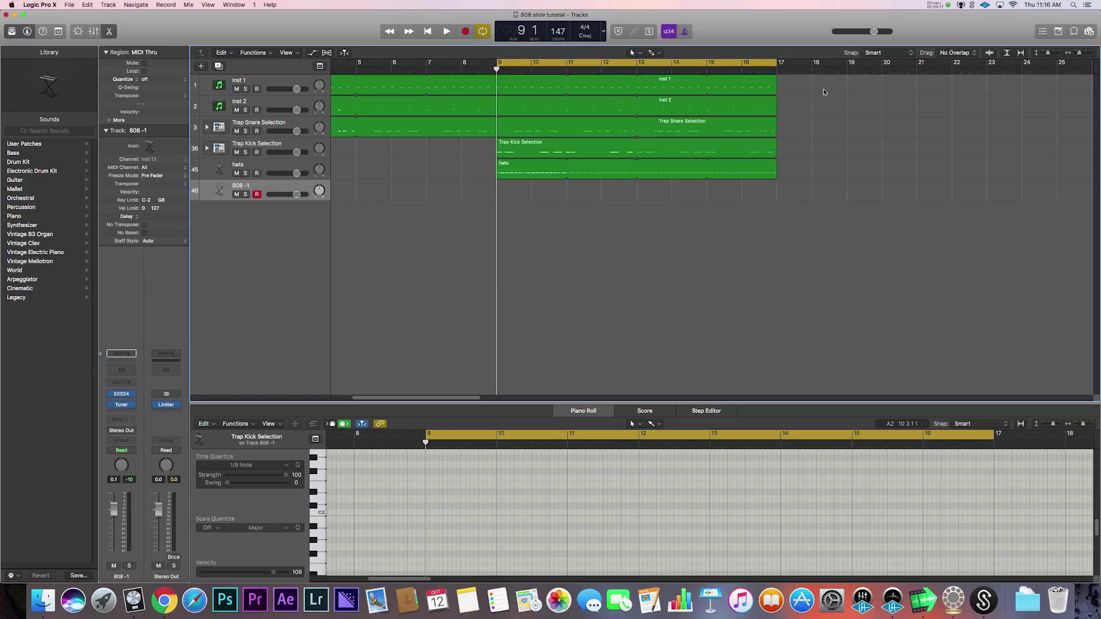
- Copy the Trap Kick Selection region and paste it onto the 808 -1 track
key(space)
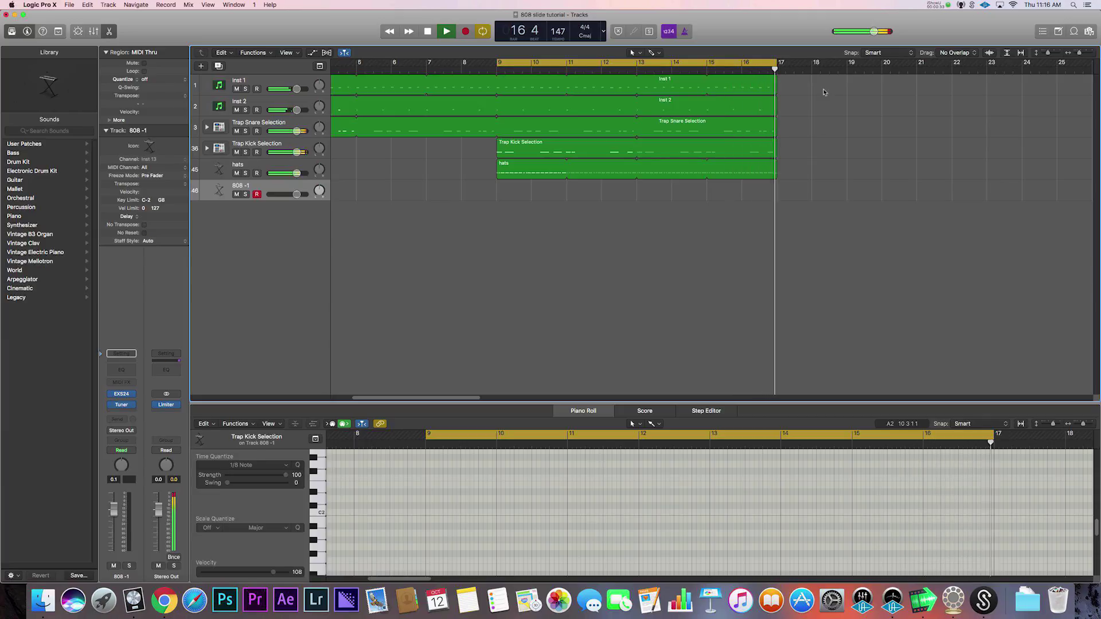
key(space)
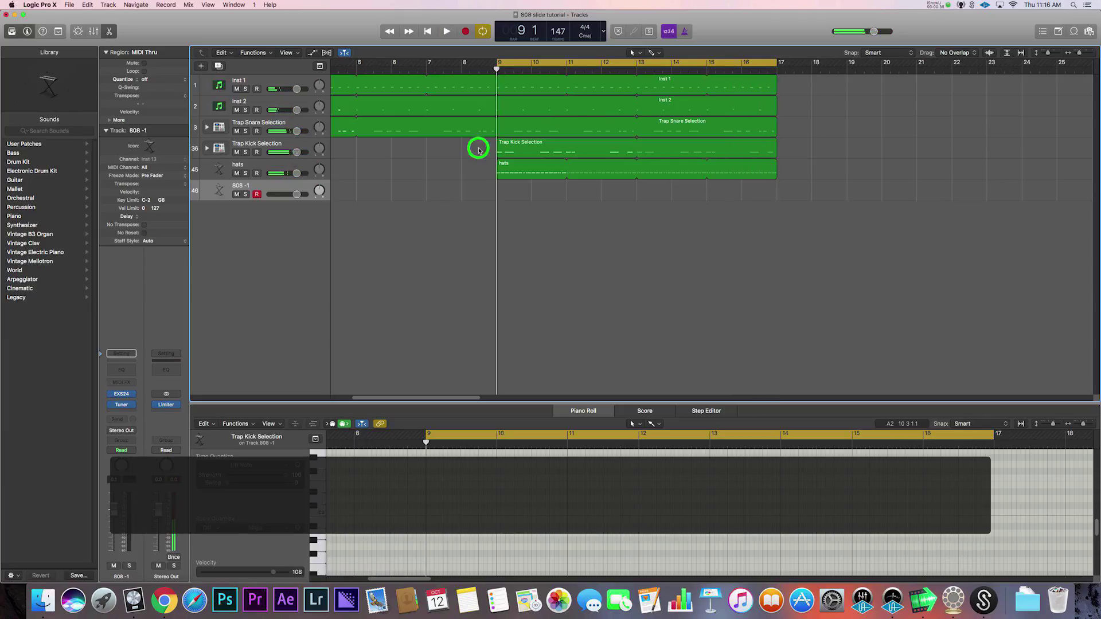
drag(475, 149, 513, 153)
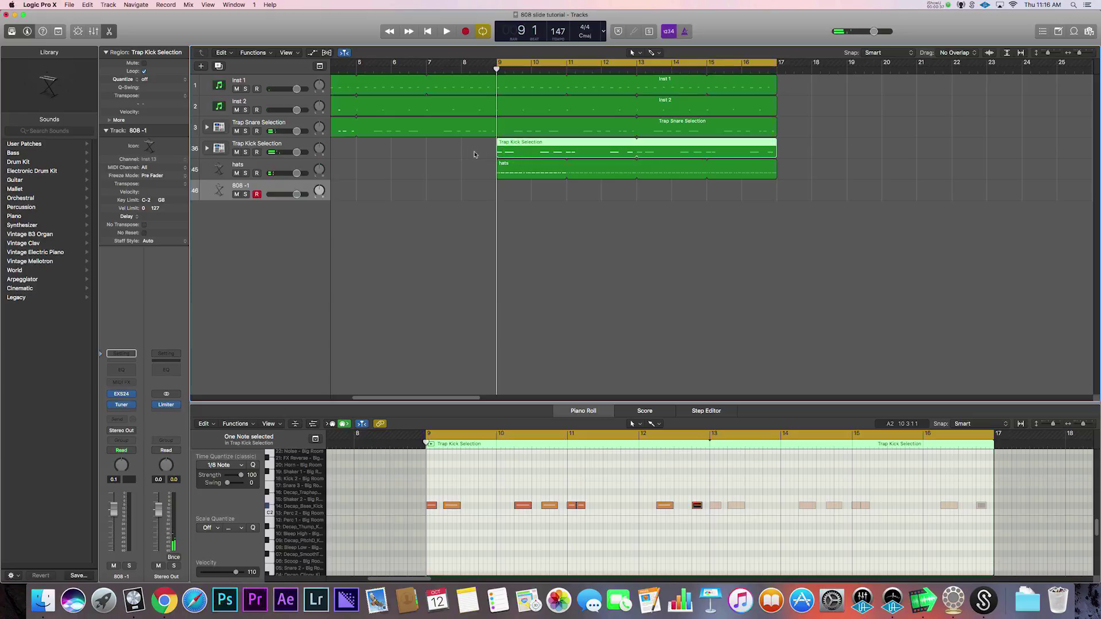
click(524, 149)
key(super+c)
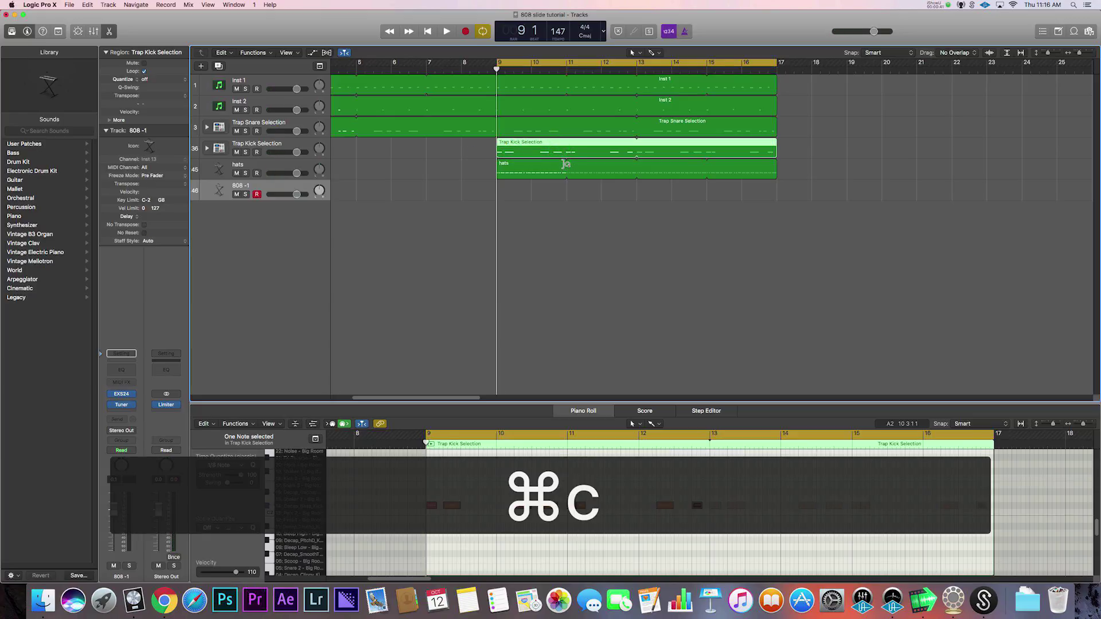
key(super+v)
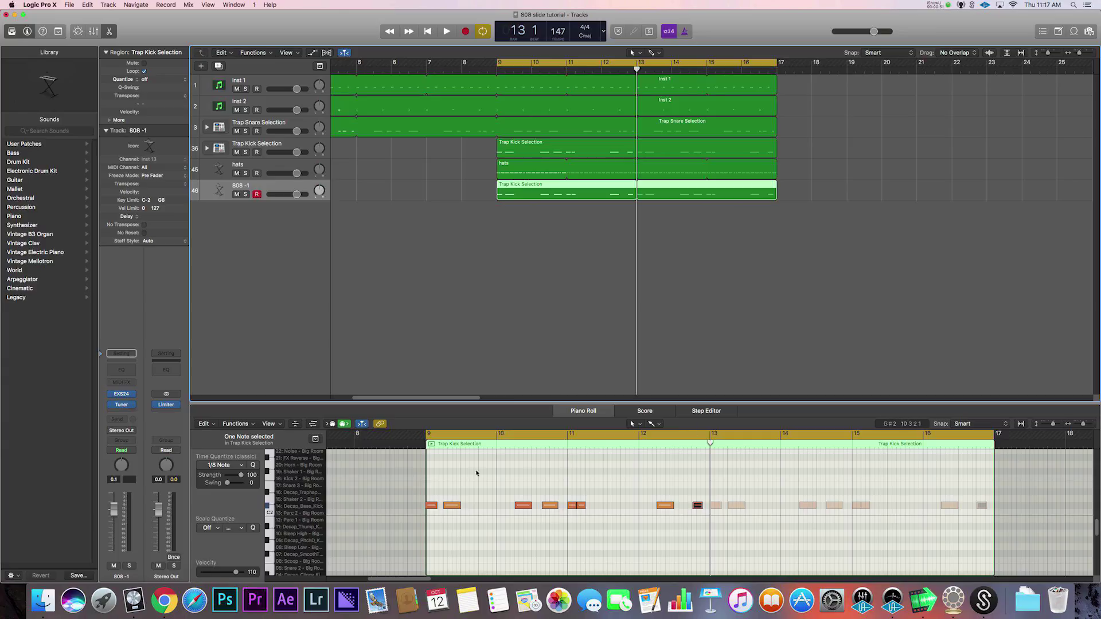
- Move the copied region's eight notes lower in pitch, auditioning the result
drag(380, 468, 706, 546)
key(space)
key(shift+space)
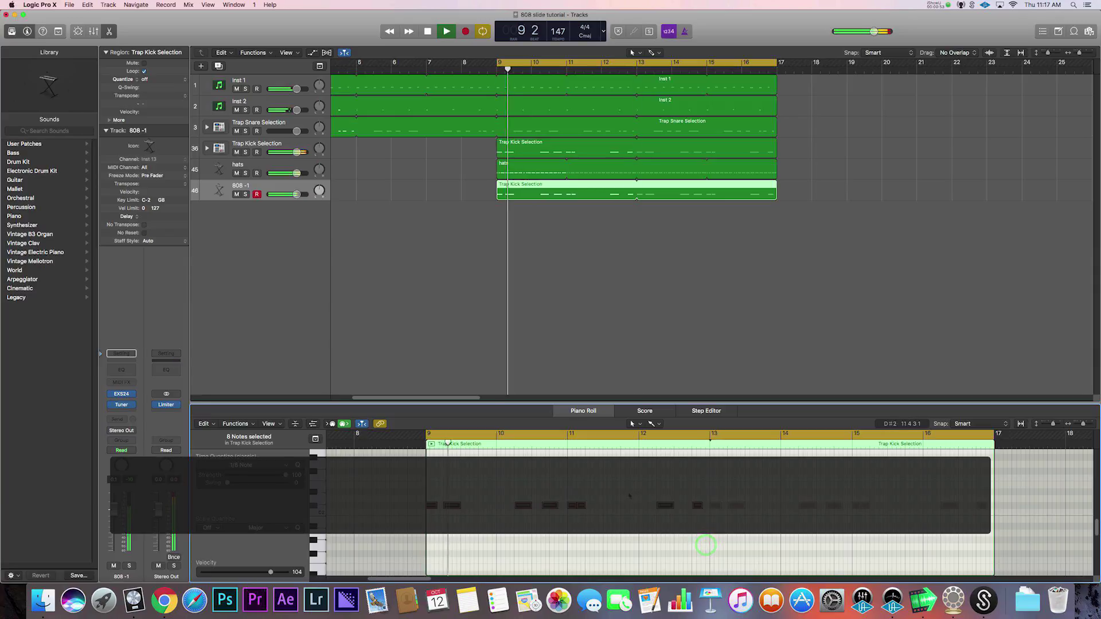
key(space)
drag(431, 509, 432, 515)
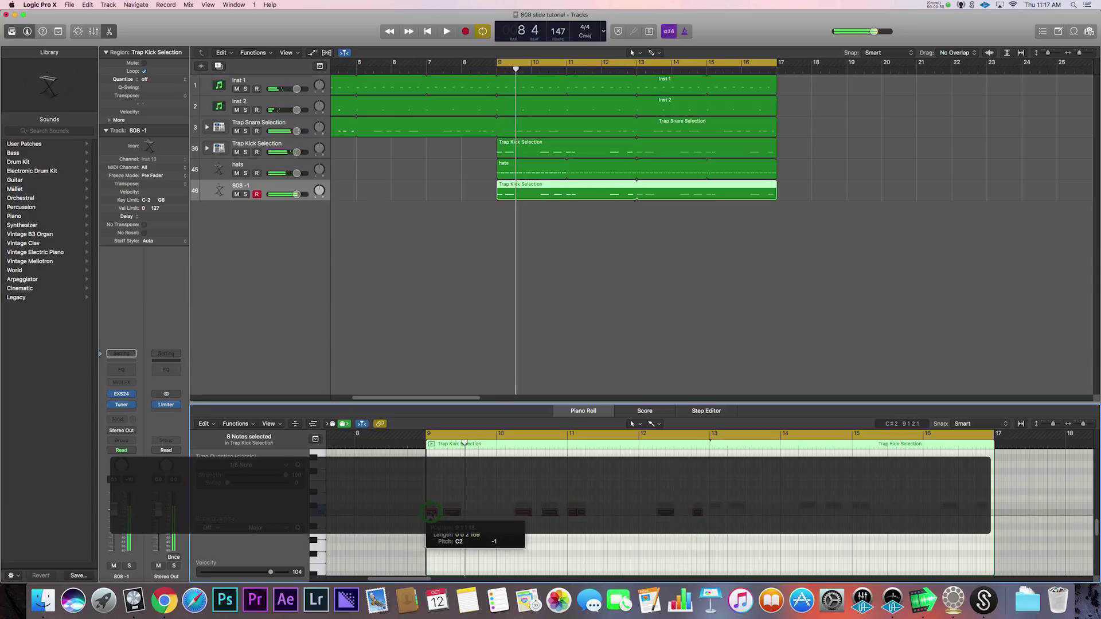
key(space)
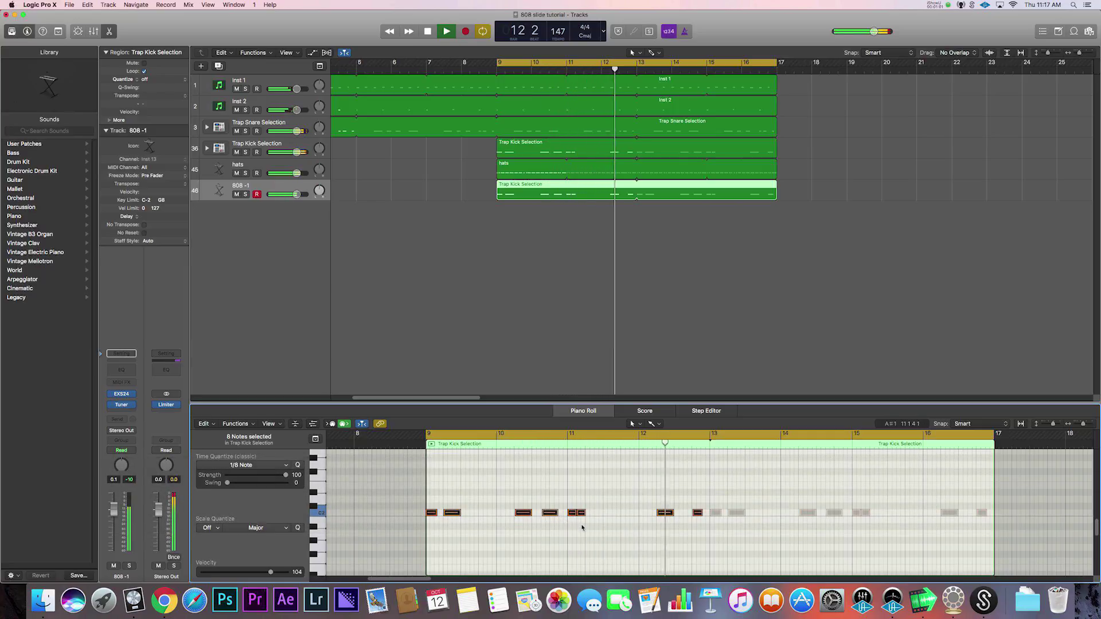
click(477, 526)
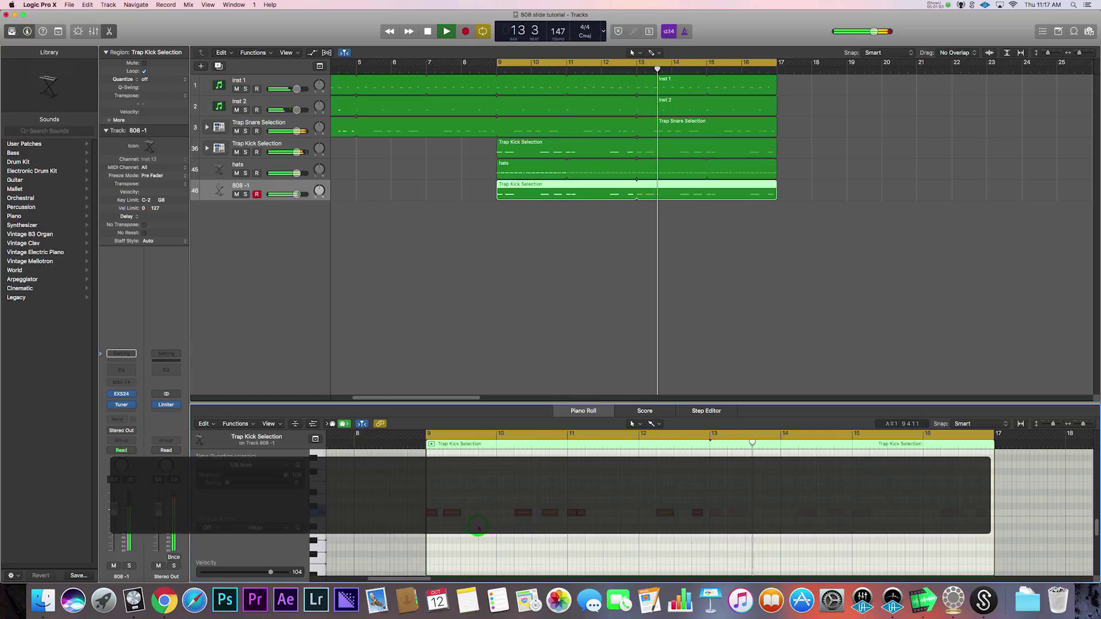
key(space)
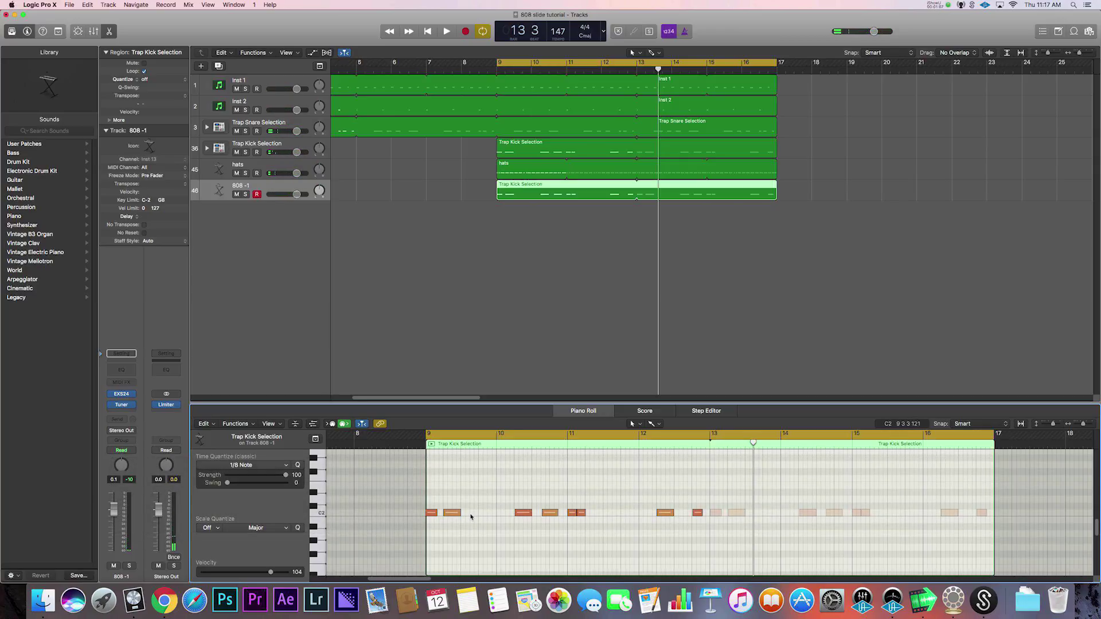
mouse_move(121, 395)
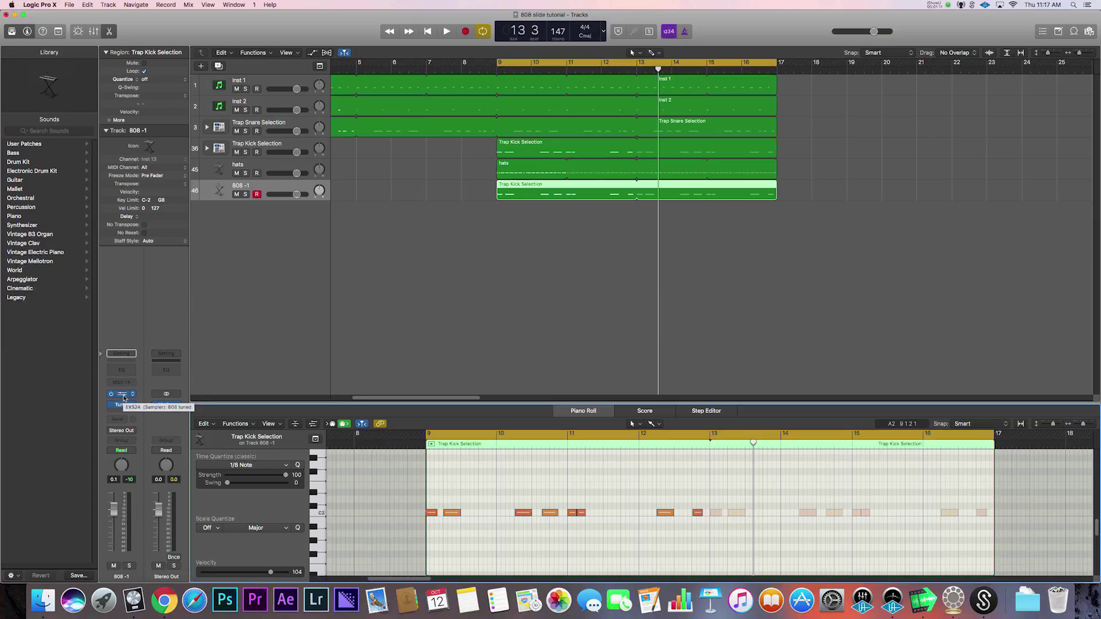
- Open the 808 track's EXS24 sampler, switch it to Legato, and set a Glide time
click(123, 398)
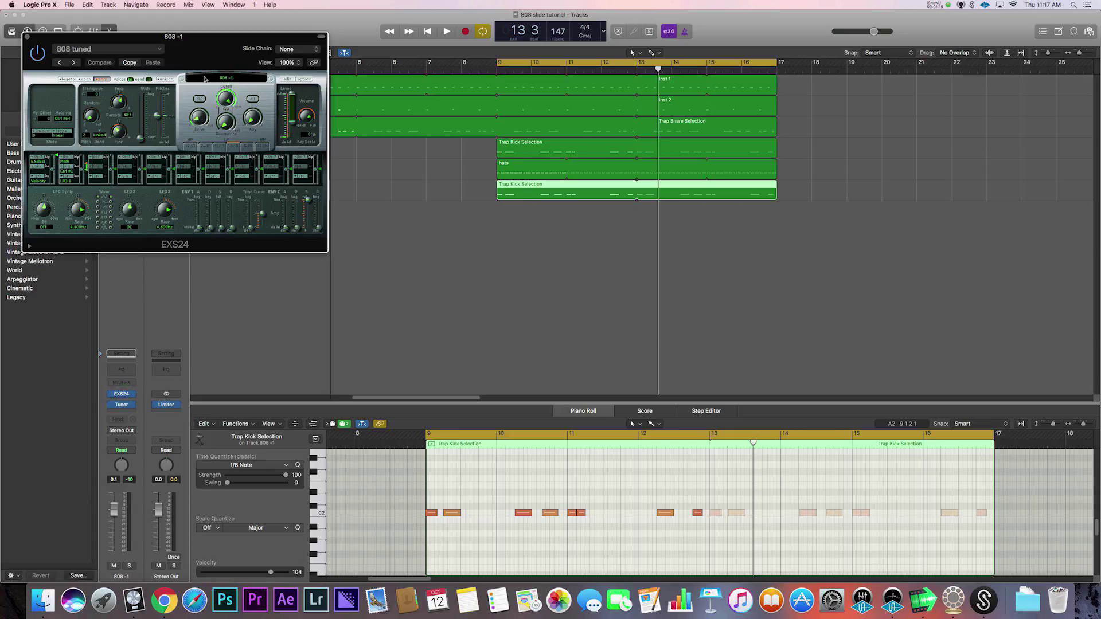
drag(204, 53, 336, 211)
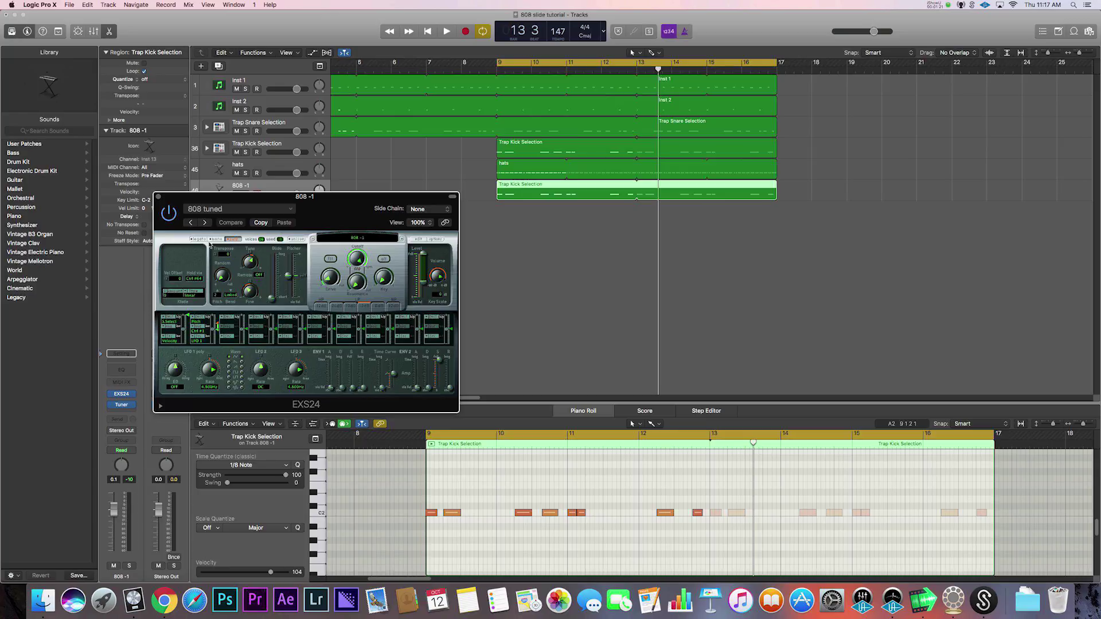
click(197, 239)
drag(272, 302, 274, 296)
click(460, 514)
- Lengthen the second 808 note so it holds longer, and audition it
drag(460, 514, 492, 515)
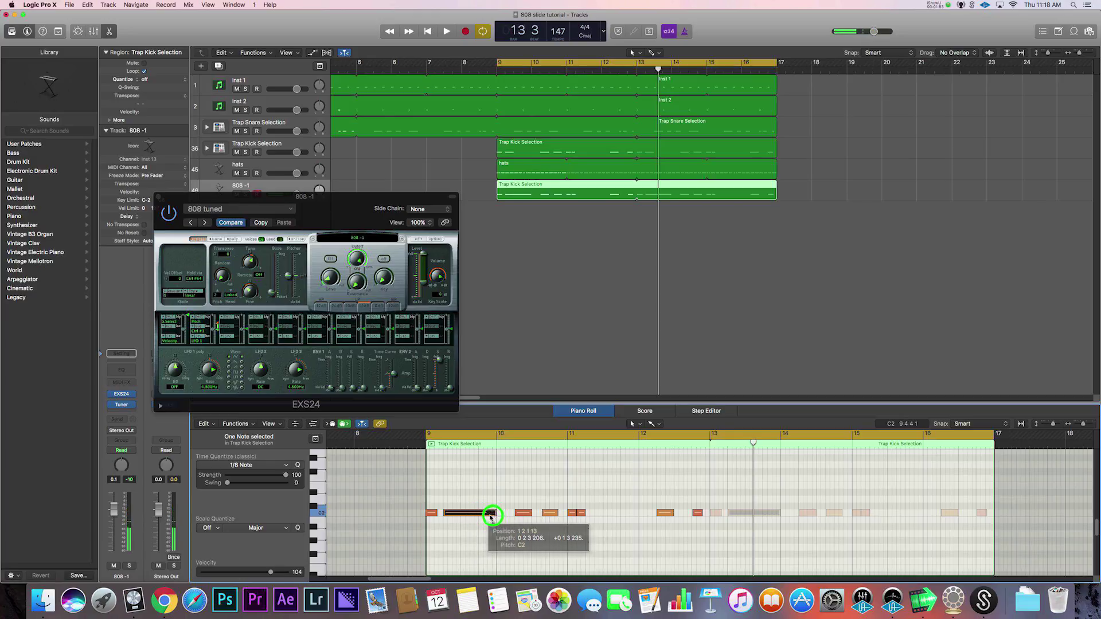
key(space)
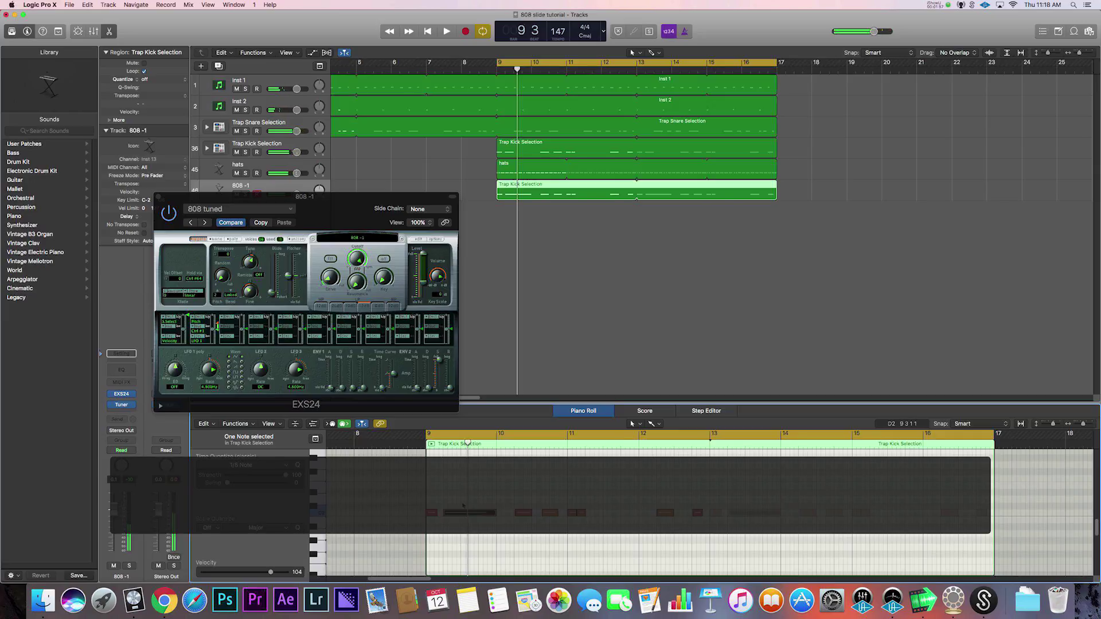
click(474, 516)
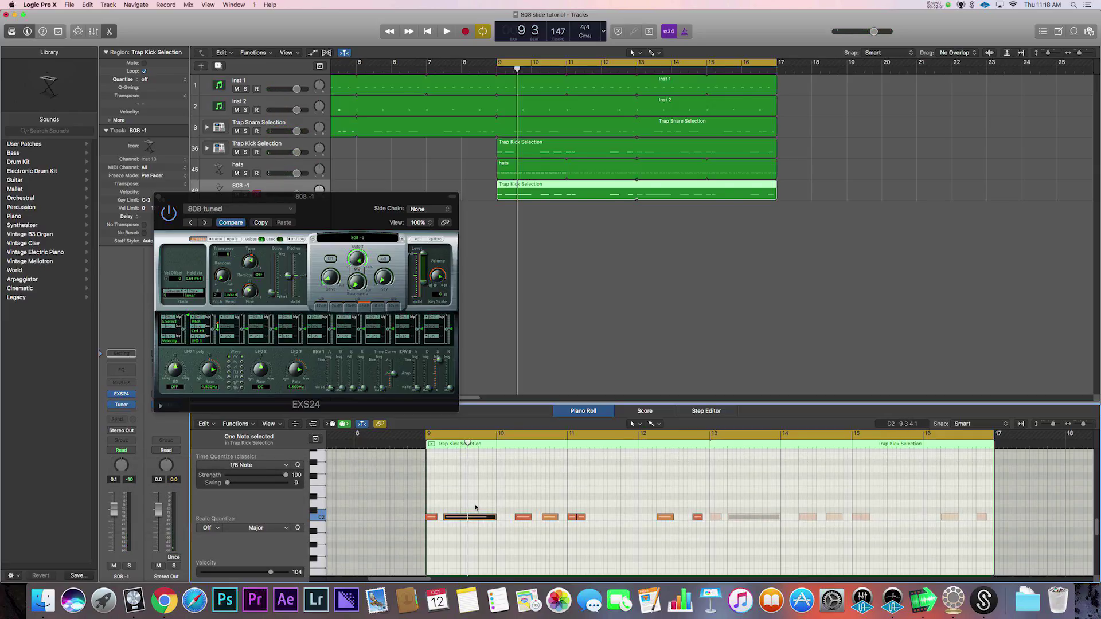
scroll(464, 534, up, 3)
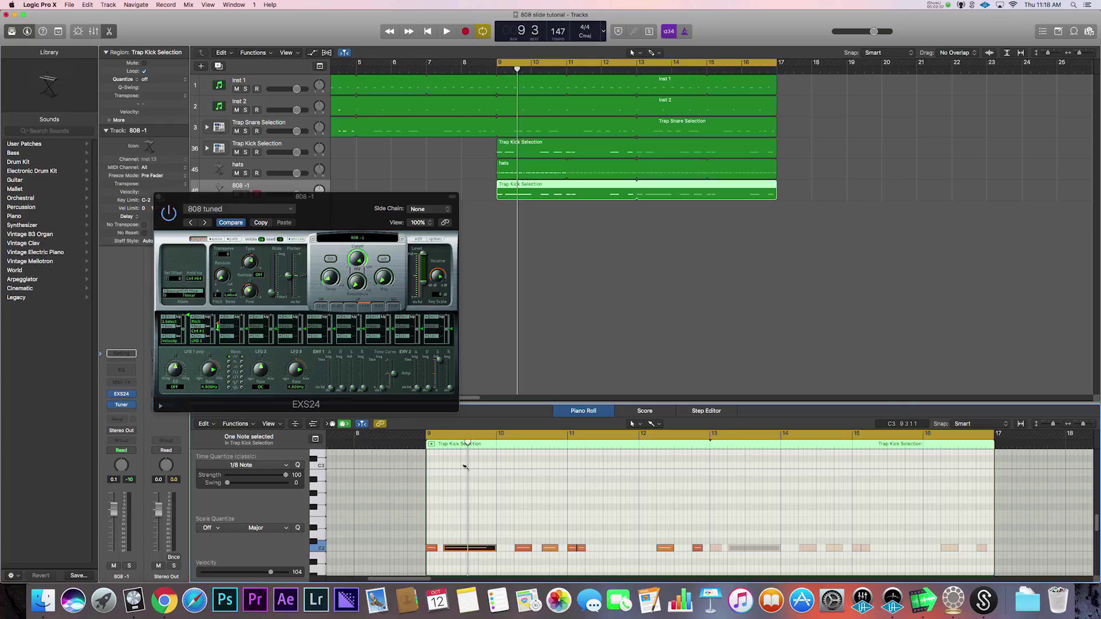
- Draw a C3 note above the long note using the Brush Tool
click(652, 424)
click(678, 570)
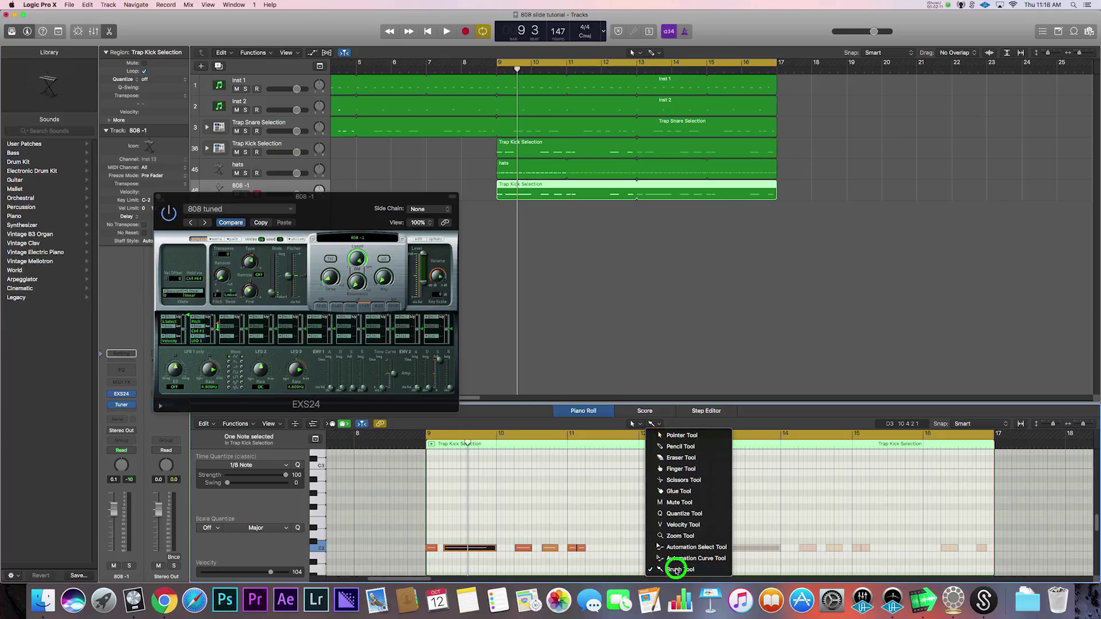
click(465, 465)
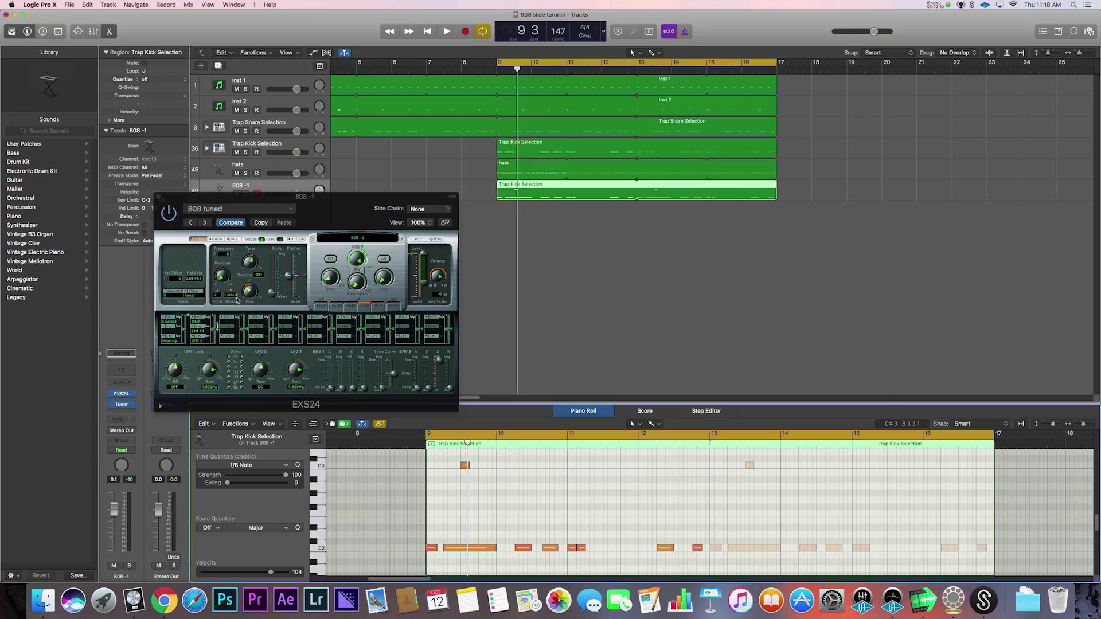
click(274, 297)
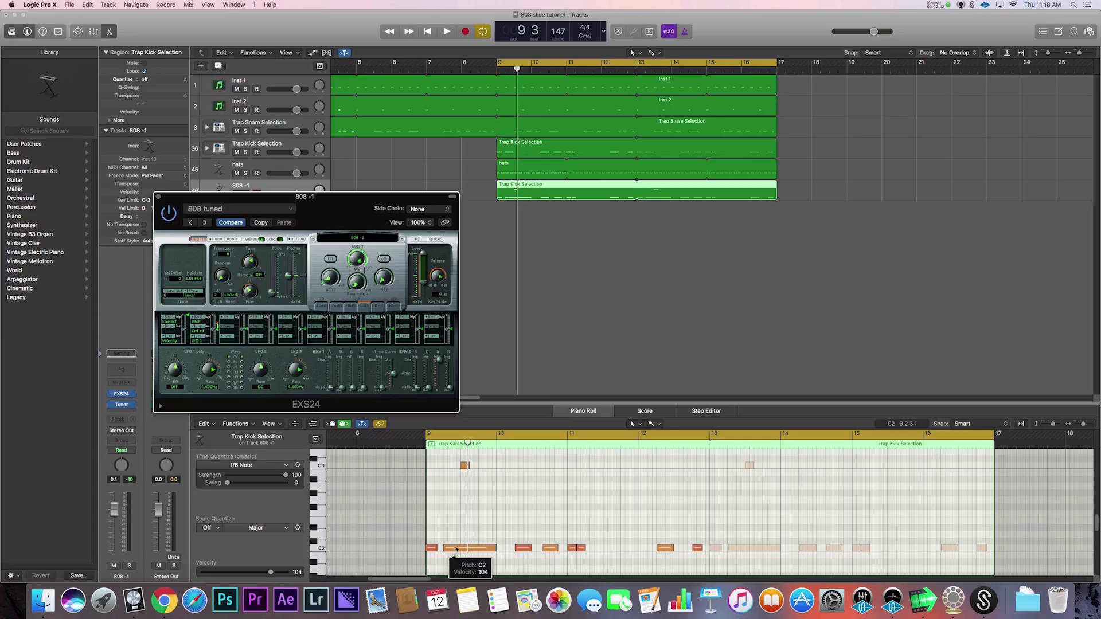
click(464, 466)
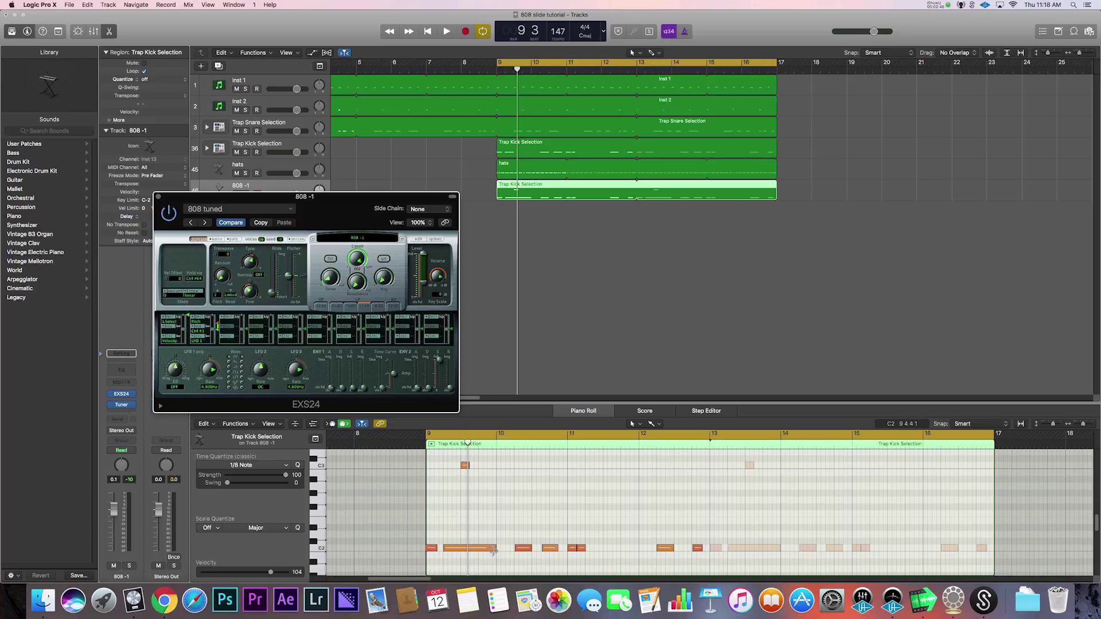
- Add a high C3 note for an octave slide and audition it
key(space)
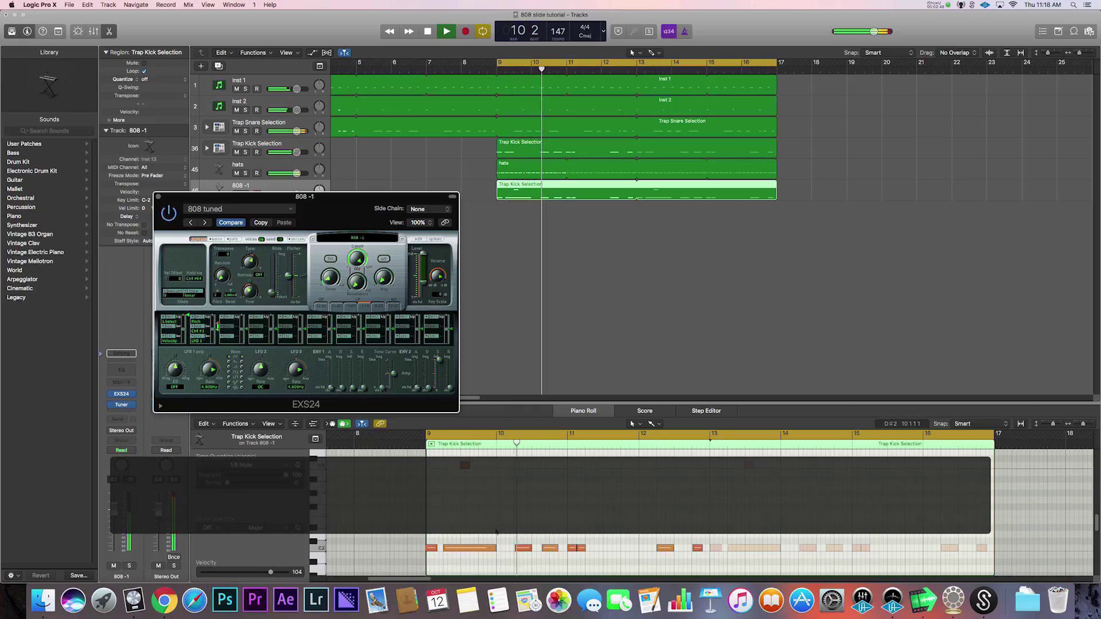
key(space)
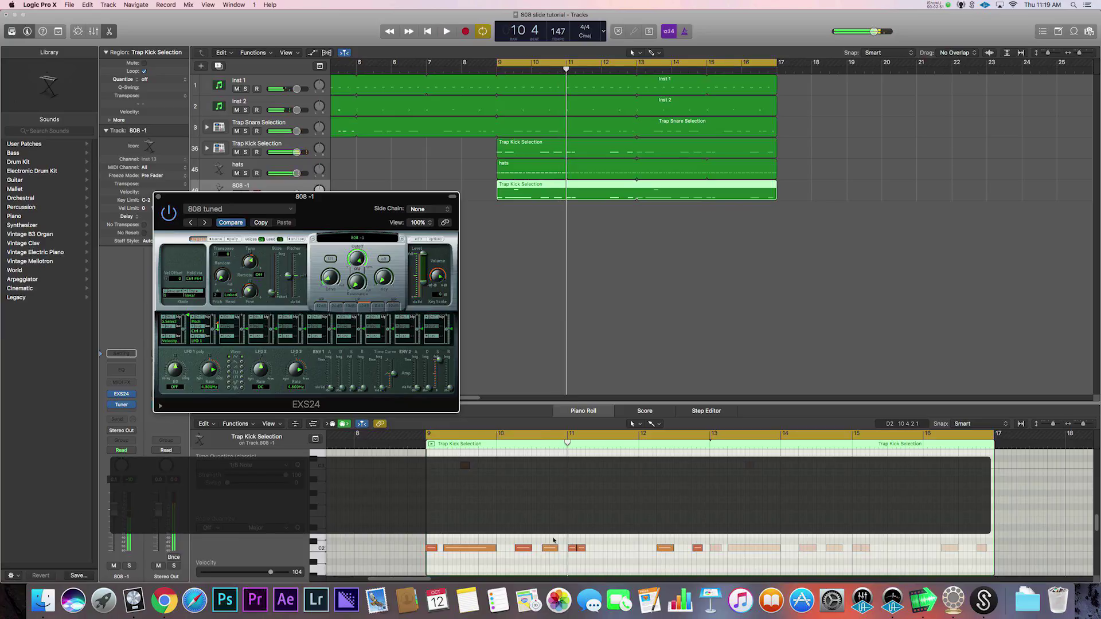
drag(466, 466, 475, 467)
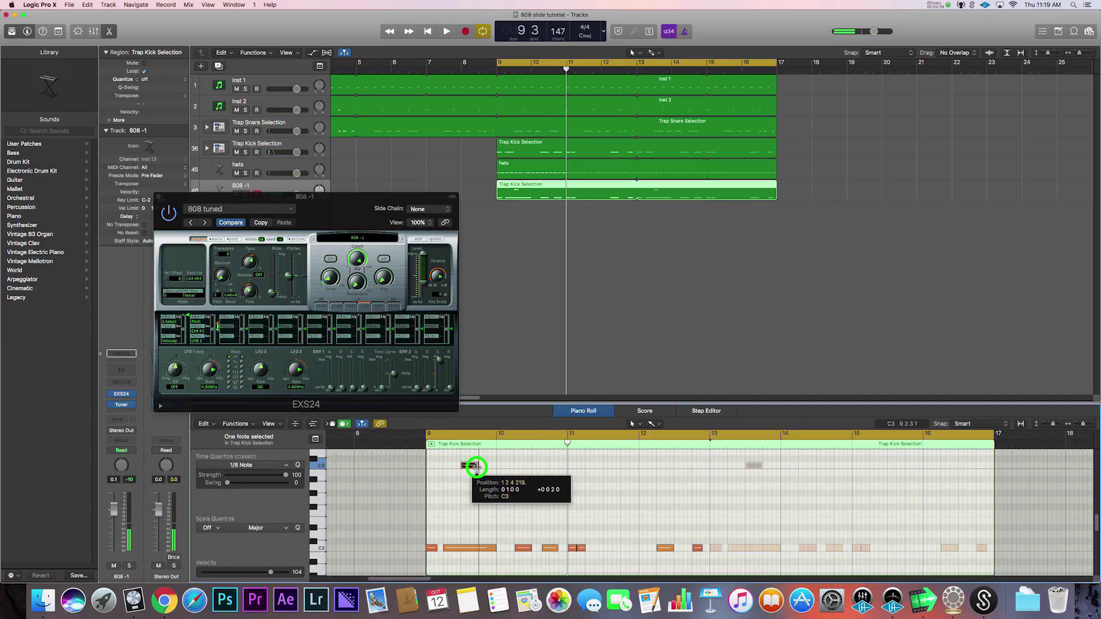
drag(474, 468, 474, 466)
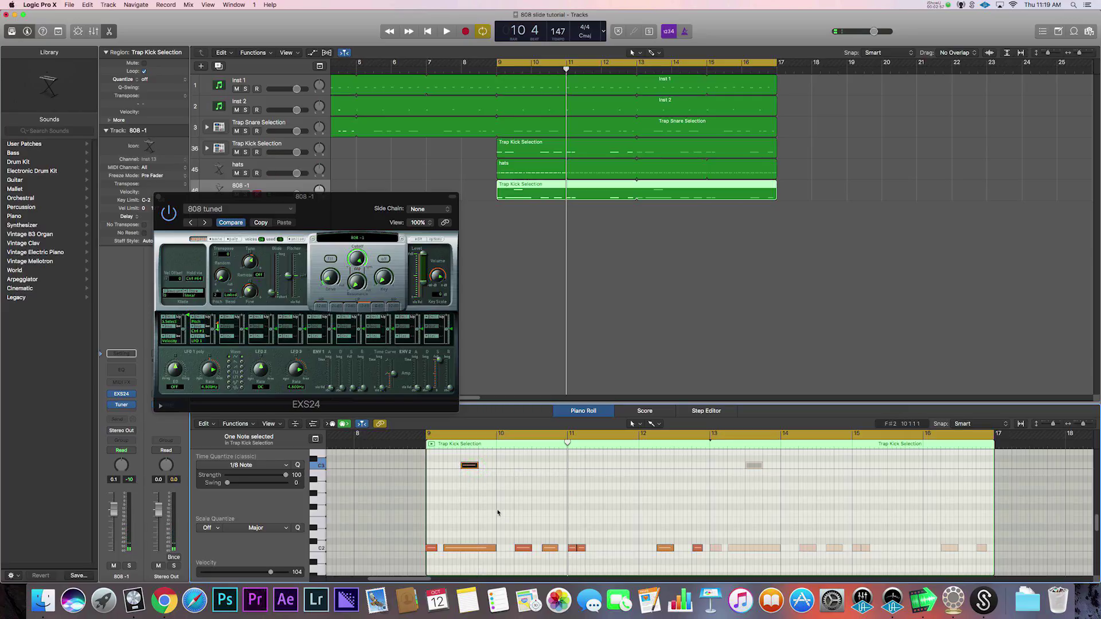
key(space)
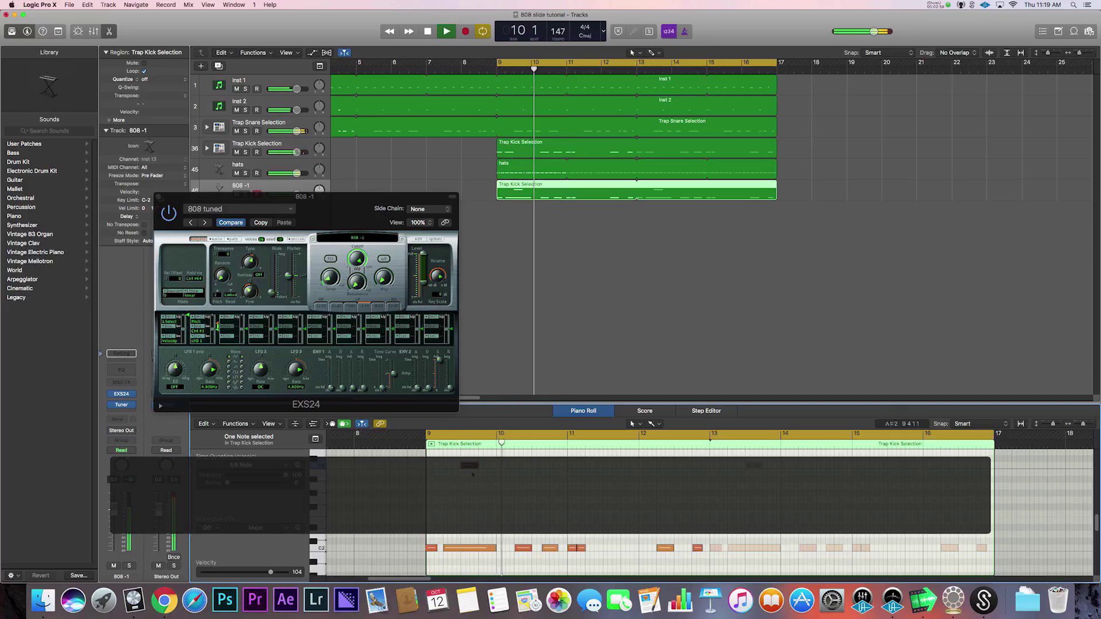
key(space)
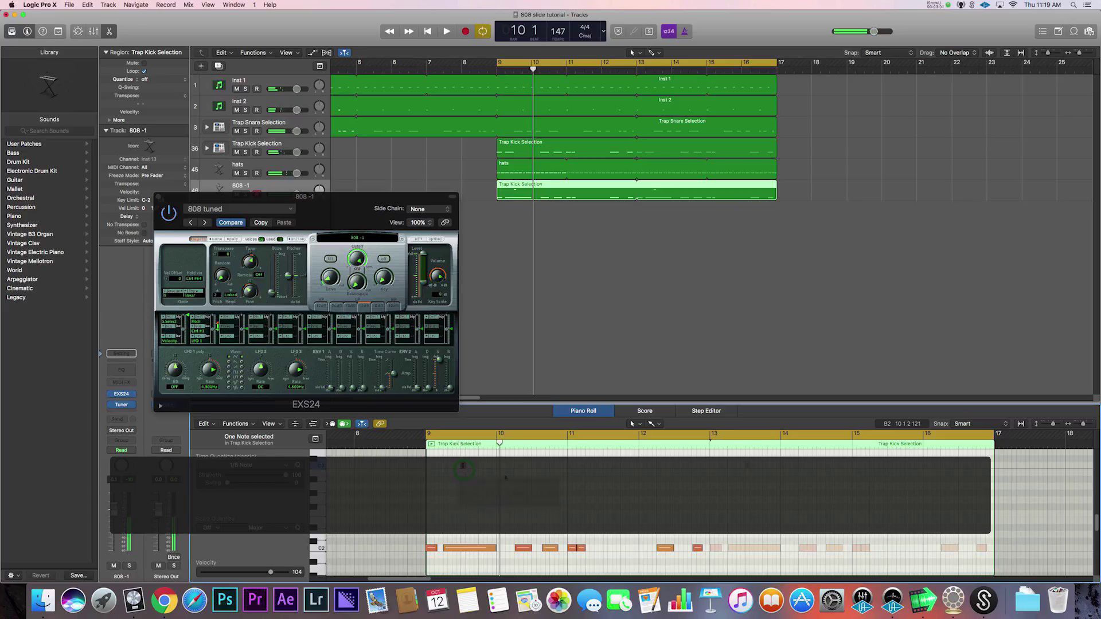
- Raise a note one semitone to C#2 and lengthen it
key(space)
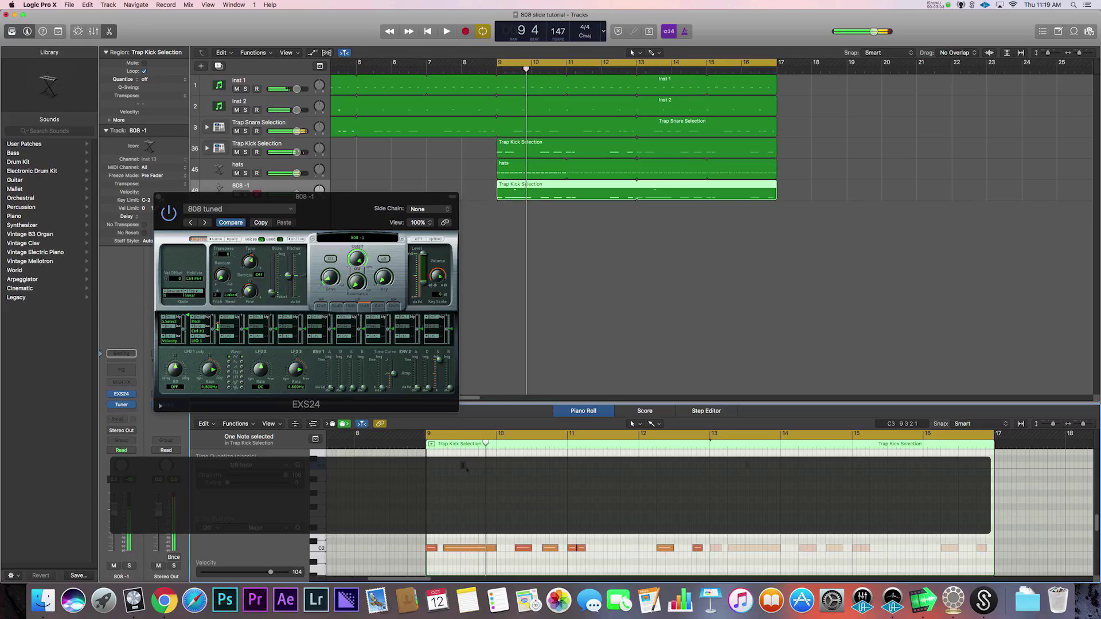
click(465, 466)
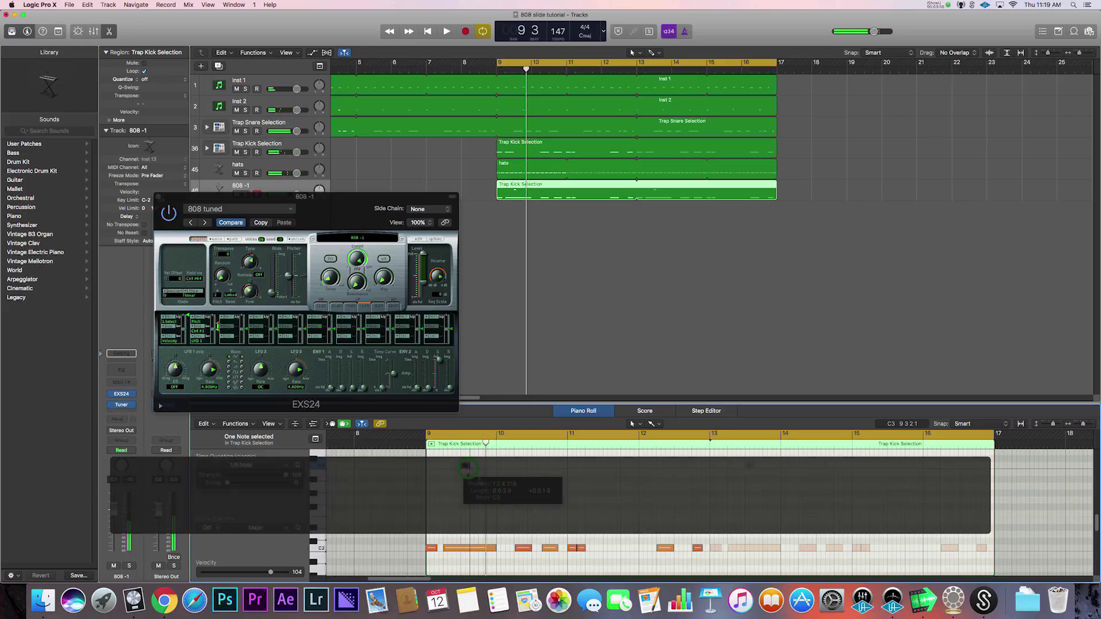
key(space)
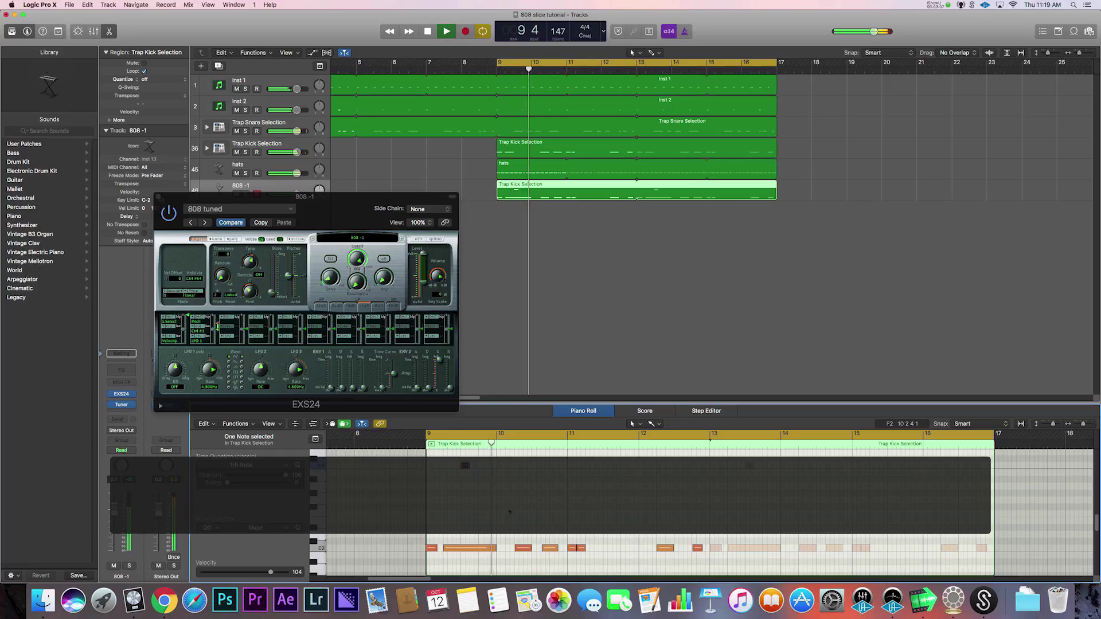
key(space)
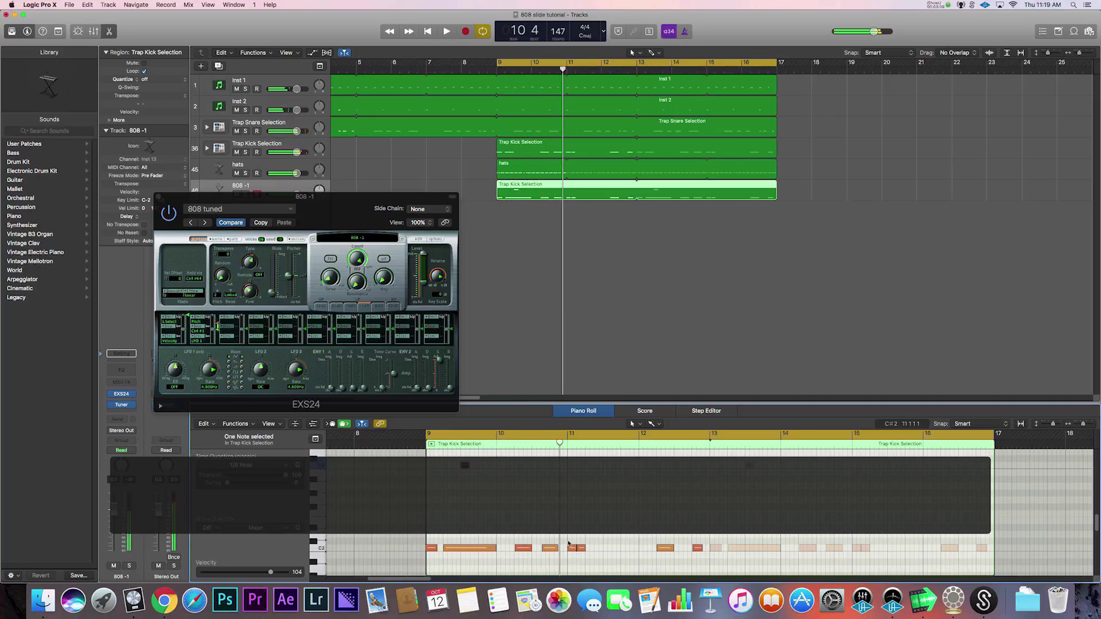
drag(573, 552, 573, 543)
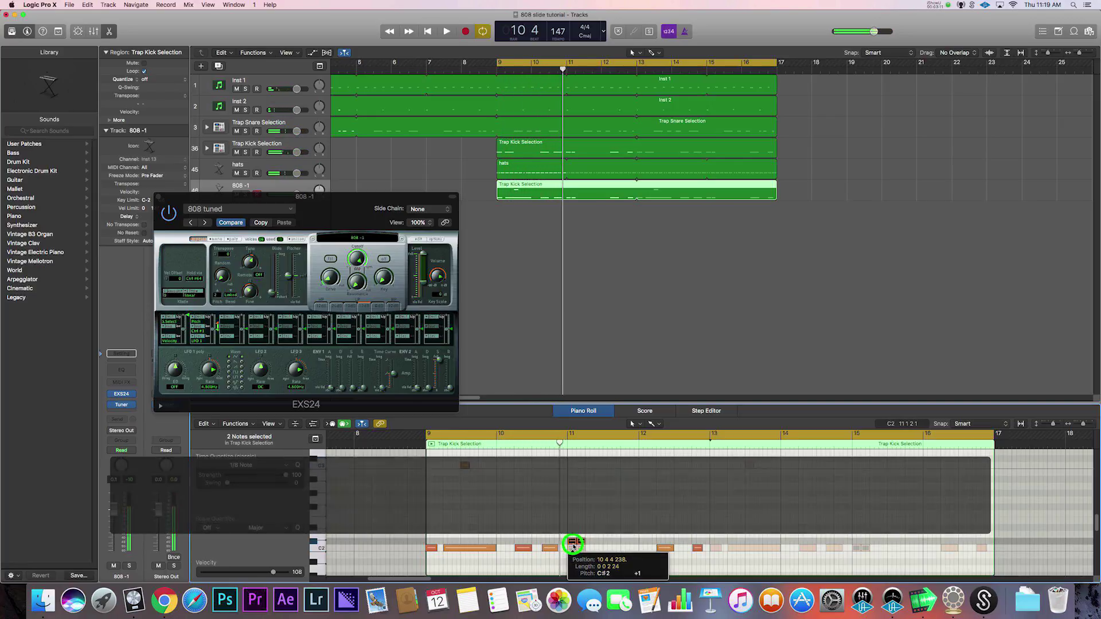
key(space)
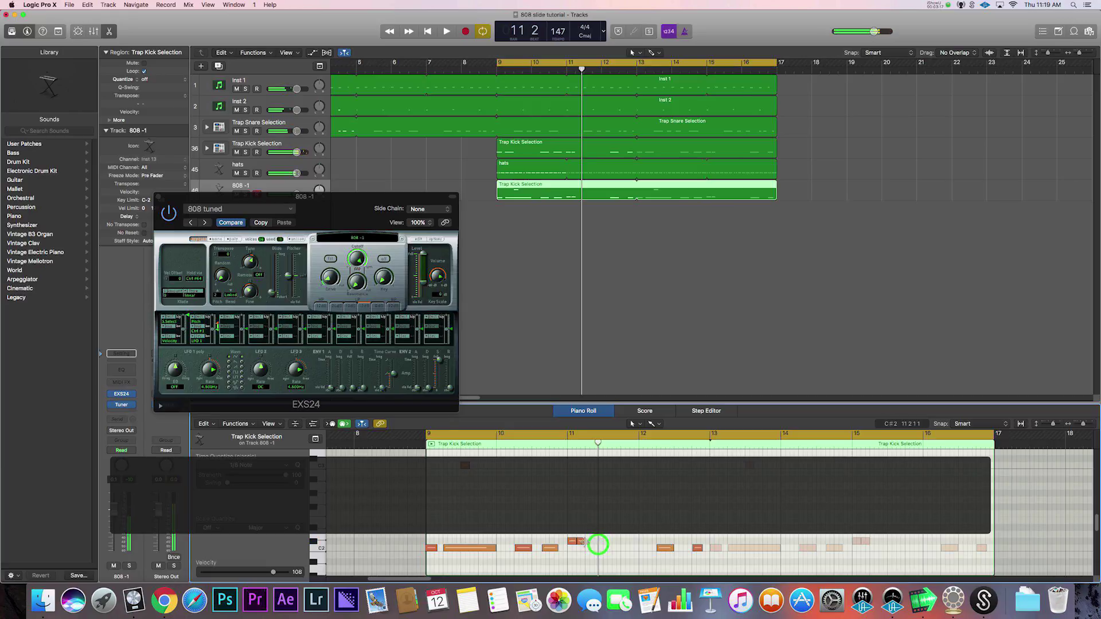
drag(587, 543, 606, 545)
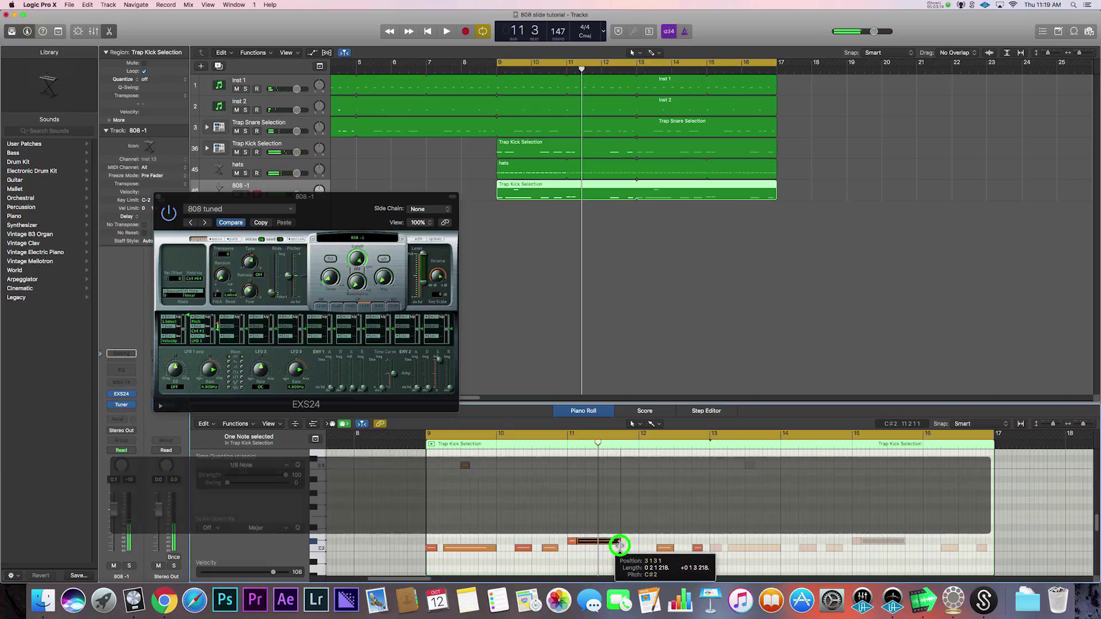
drag(613, 544, 618, 543)
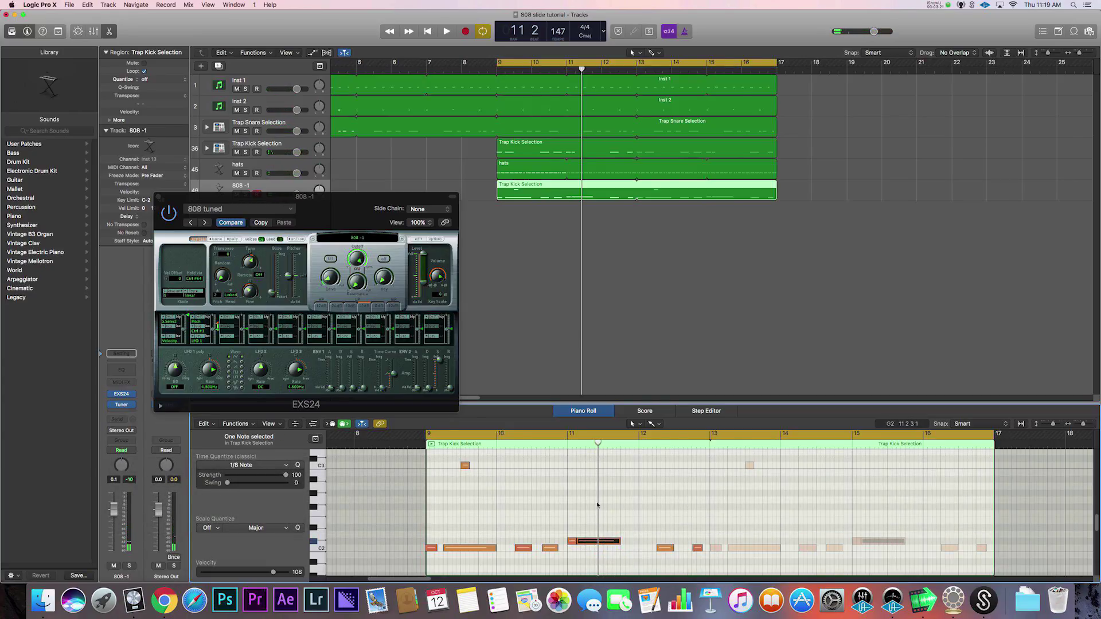
- Shift the high C#3 note later and replay the pattern from bar 9
click(597, 462)
key(space)
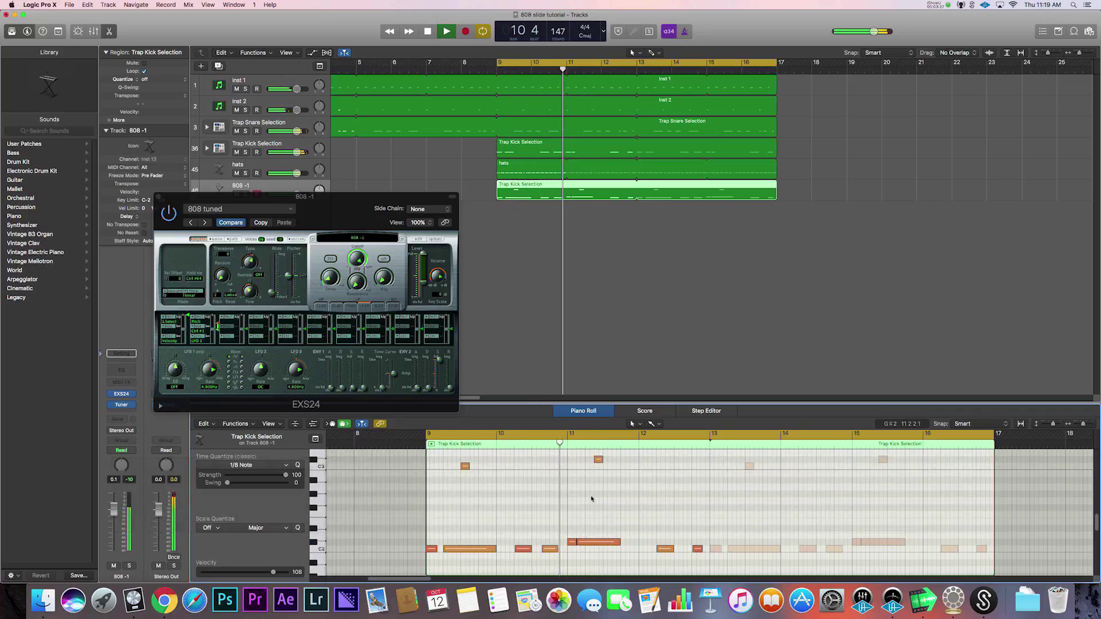
key(space)
drag(598, 459, 605, 461)
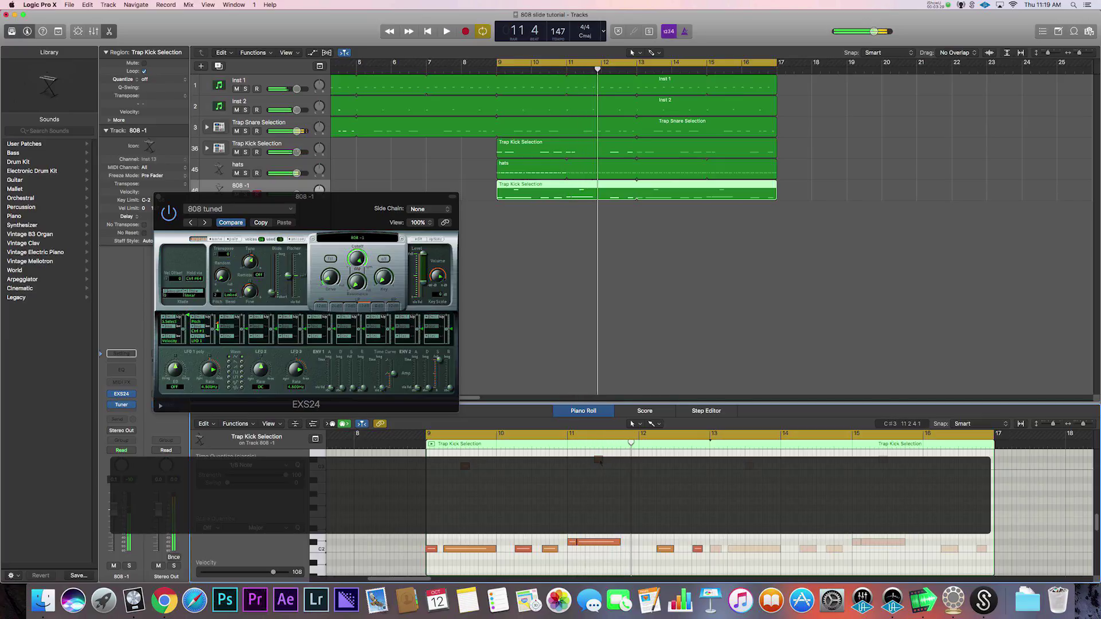
key(space)
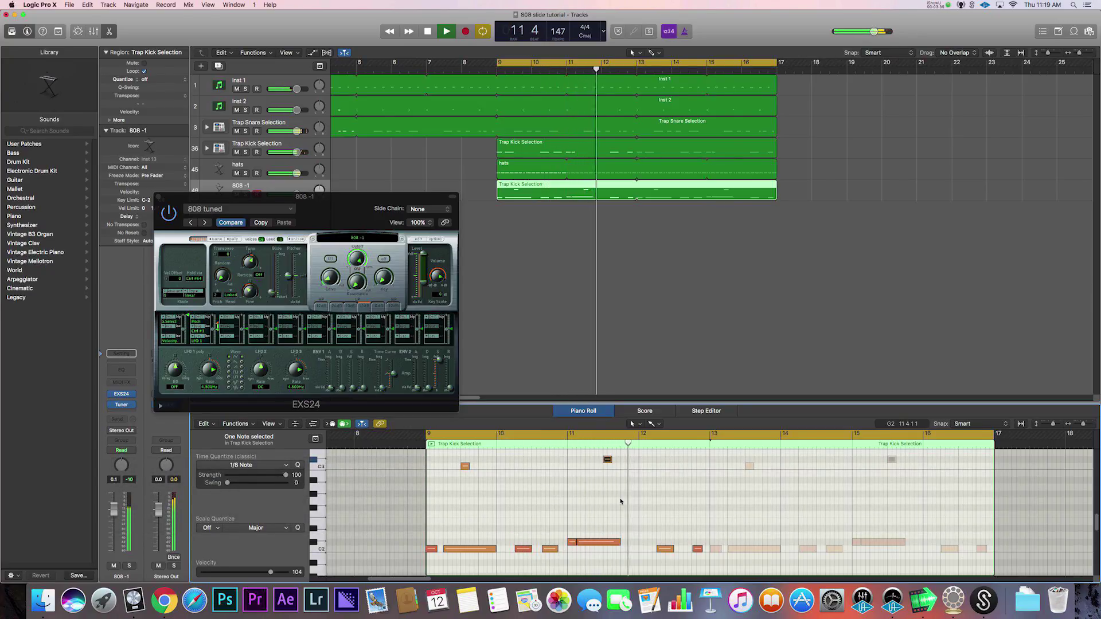
key(space)
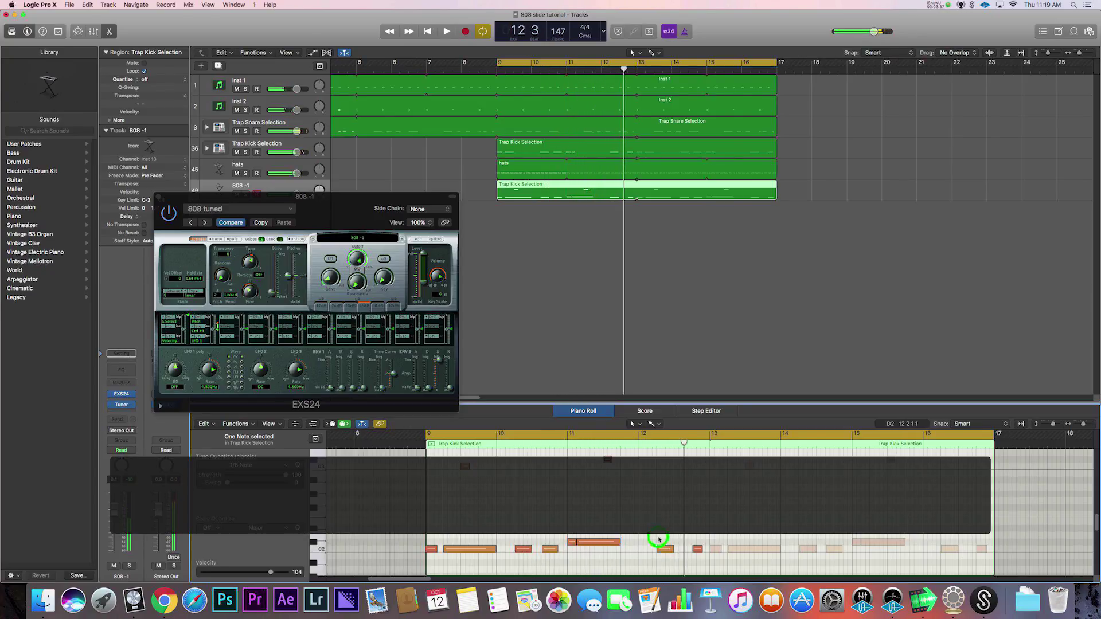
- Raise two notes five semitones to F2 and slightly lengthen one
drag(667, 552, 666, 519)
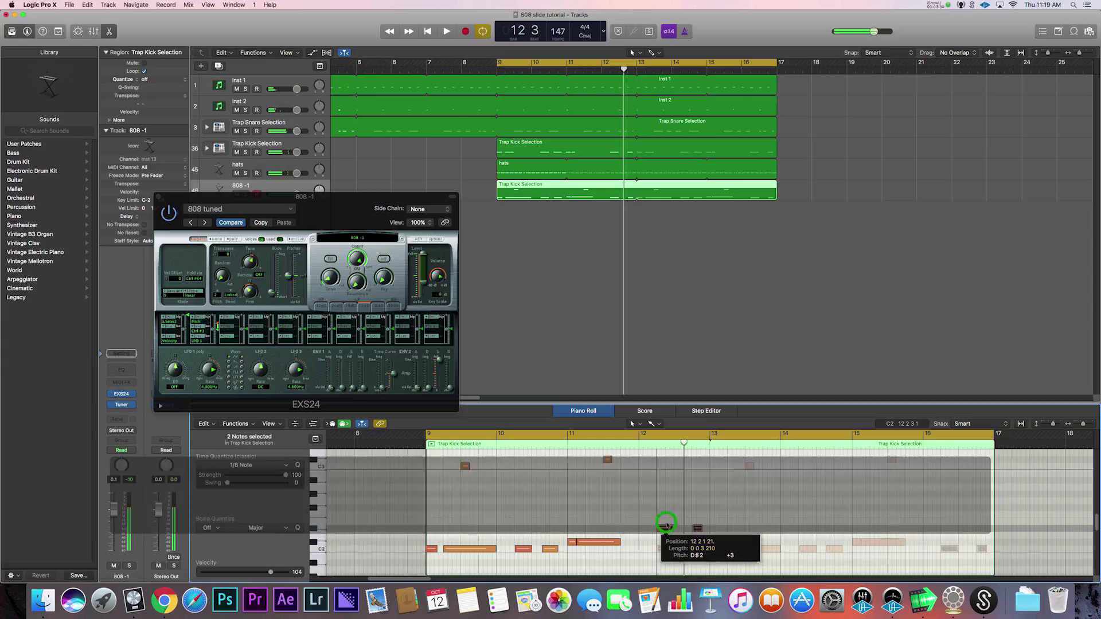
key(space)
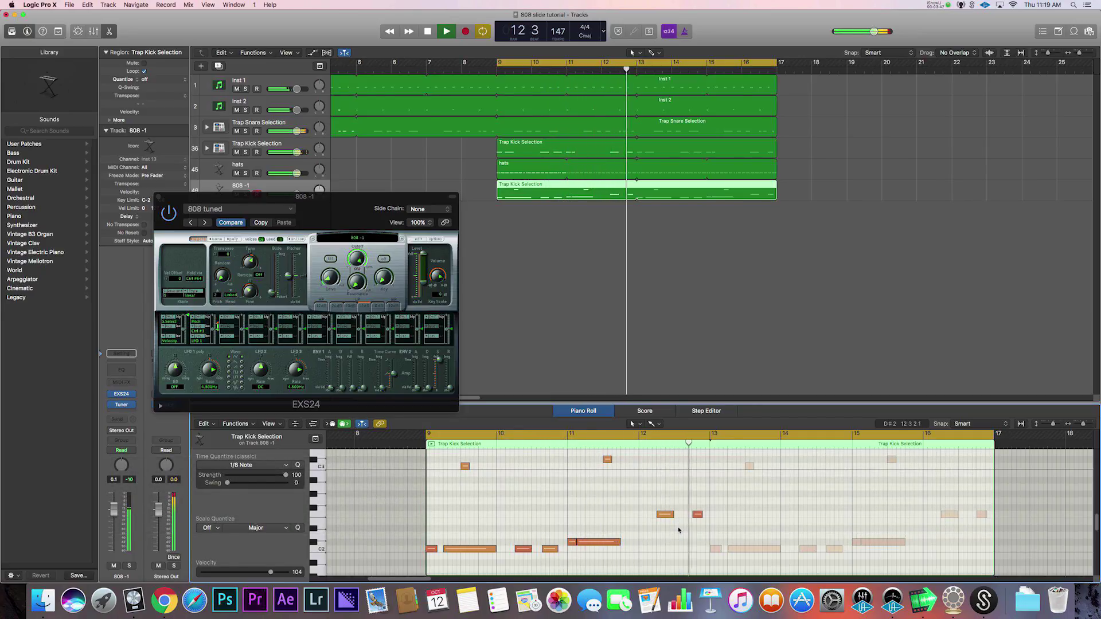
drag(676, 514, 690, 514)
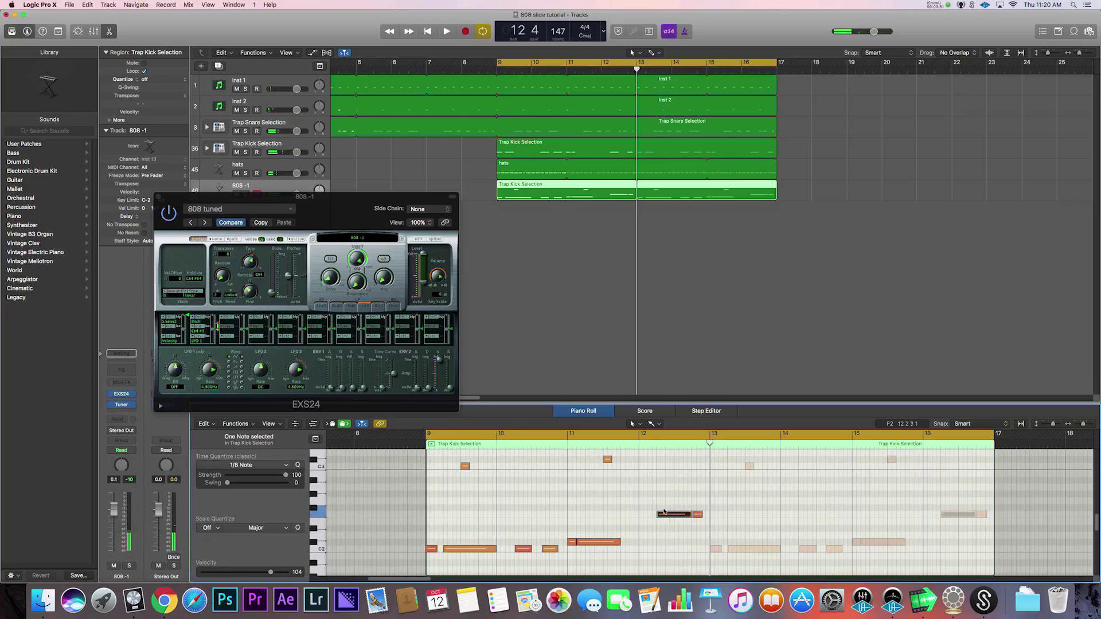
scroll(667, 526, down, 3)
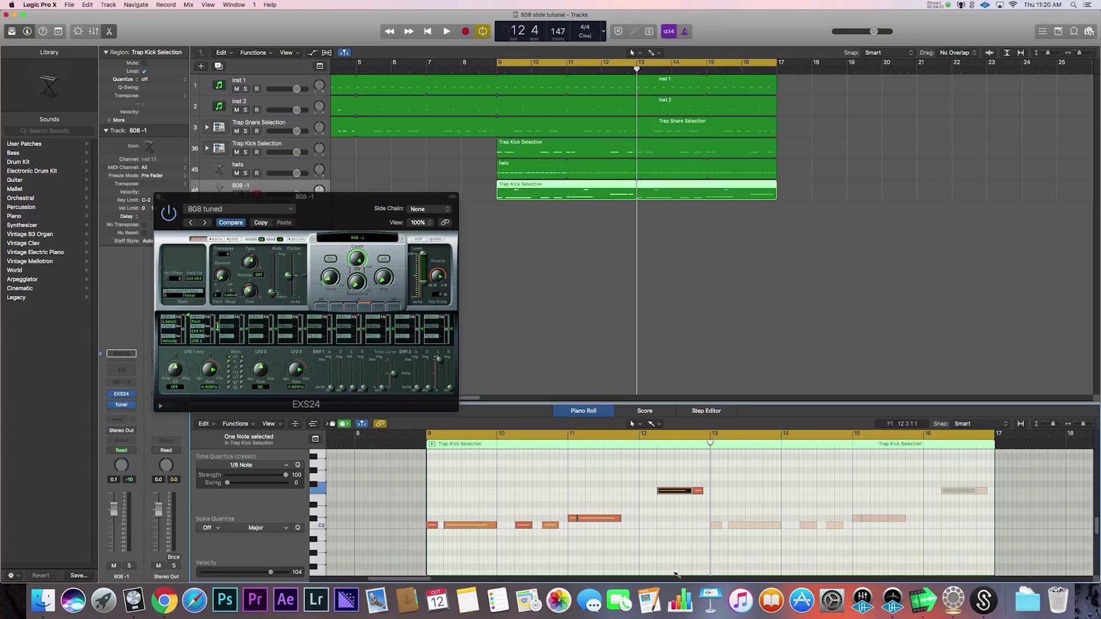
- Add a short low note and a high note, then stretch the low 808 note to bar 13
click(676, 573)
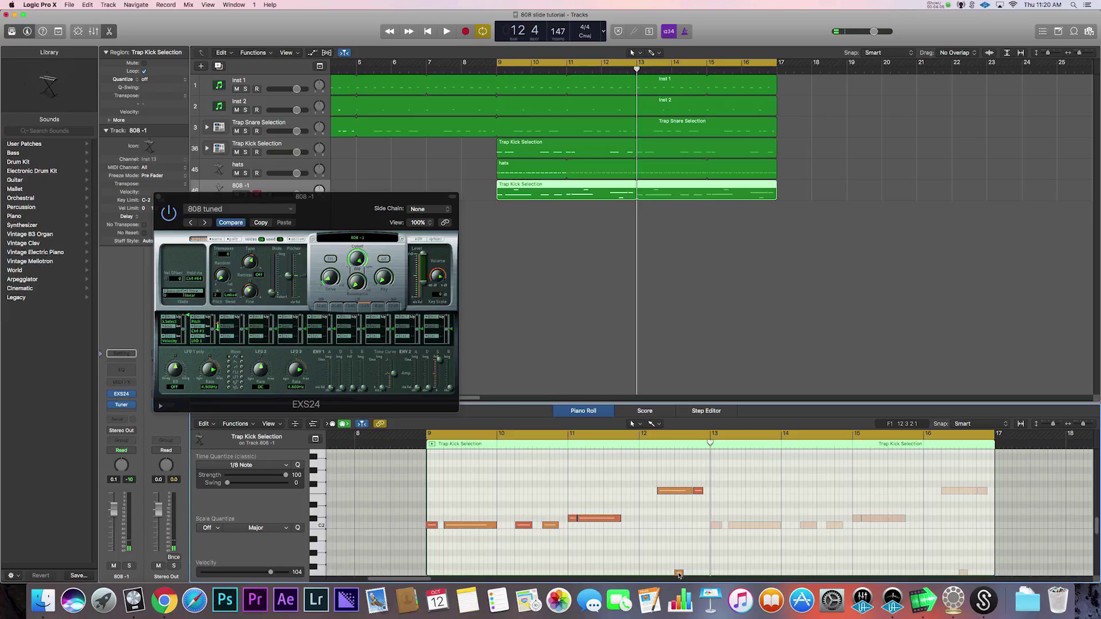
drag(678, 573, 670, 574)
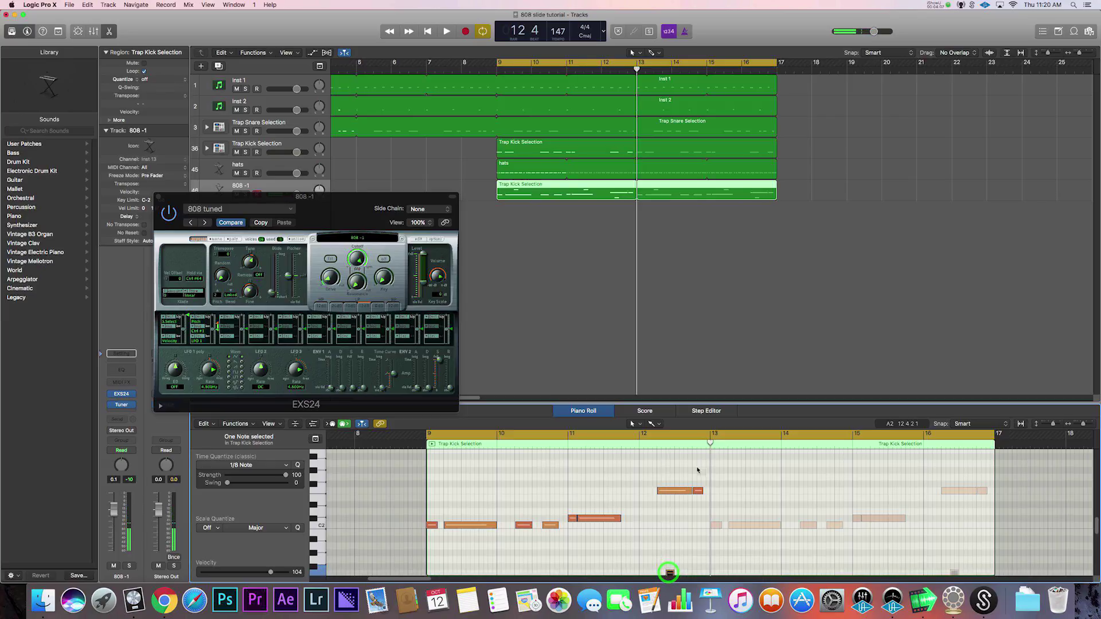
scroll(687, 486, up, 2)
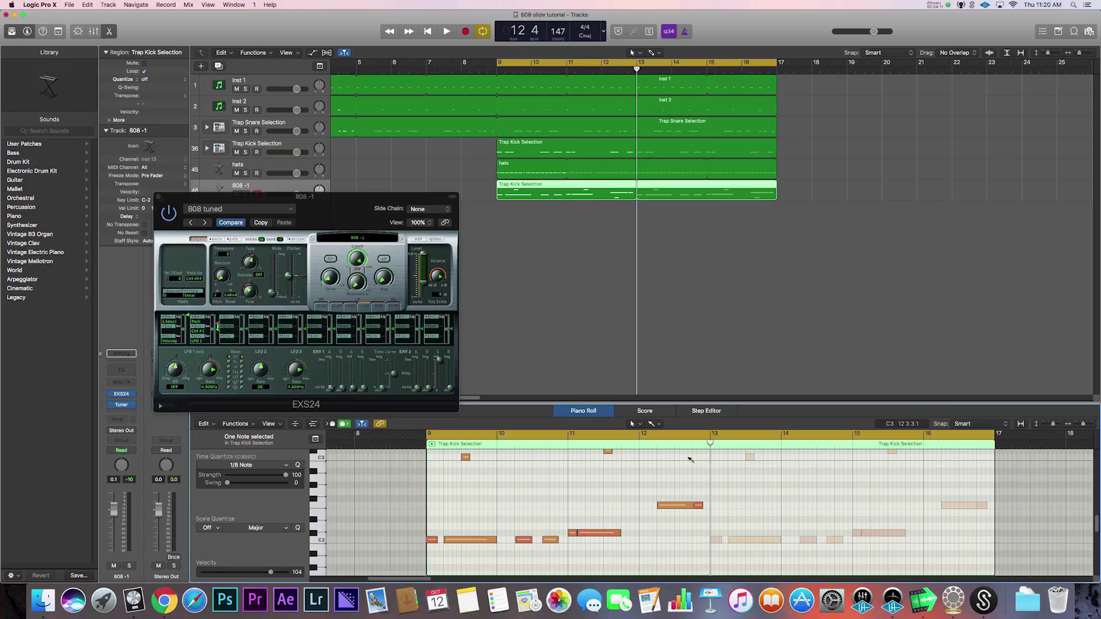
scroll(685, 491, up, 1)
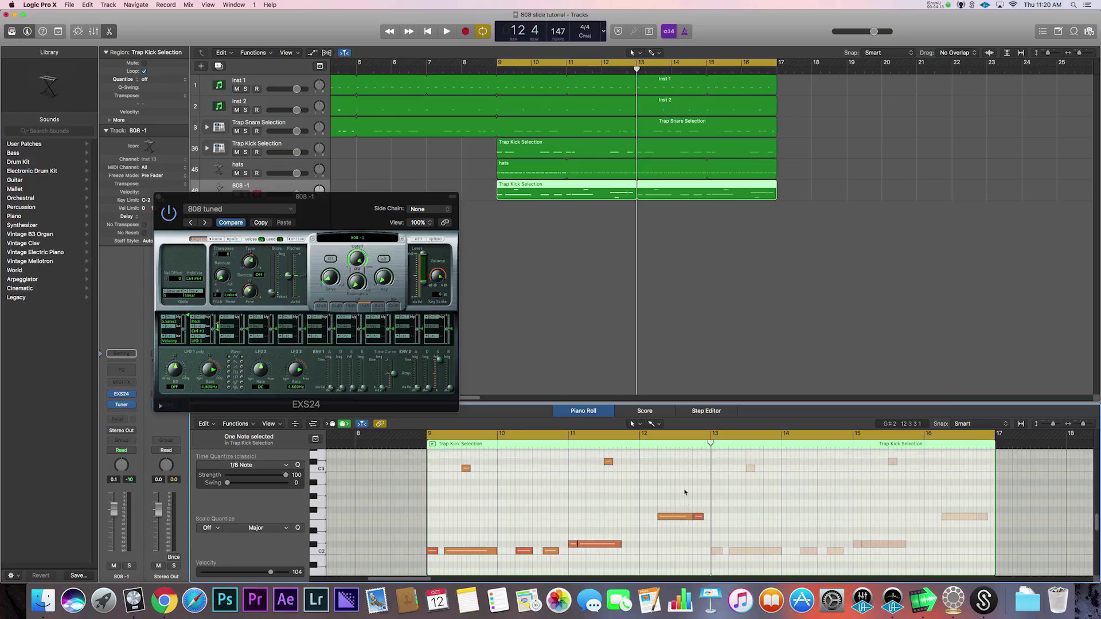
scroll(685, 493, up, 3)
click(689, 458)
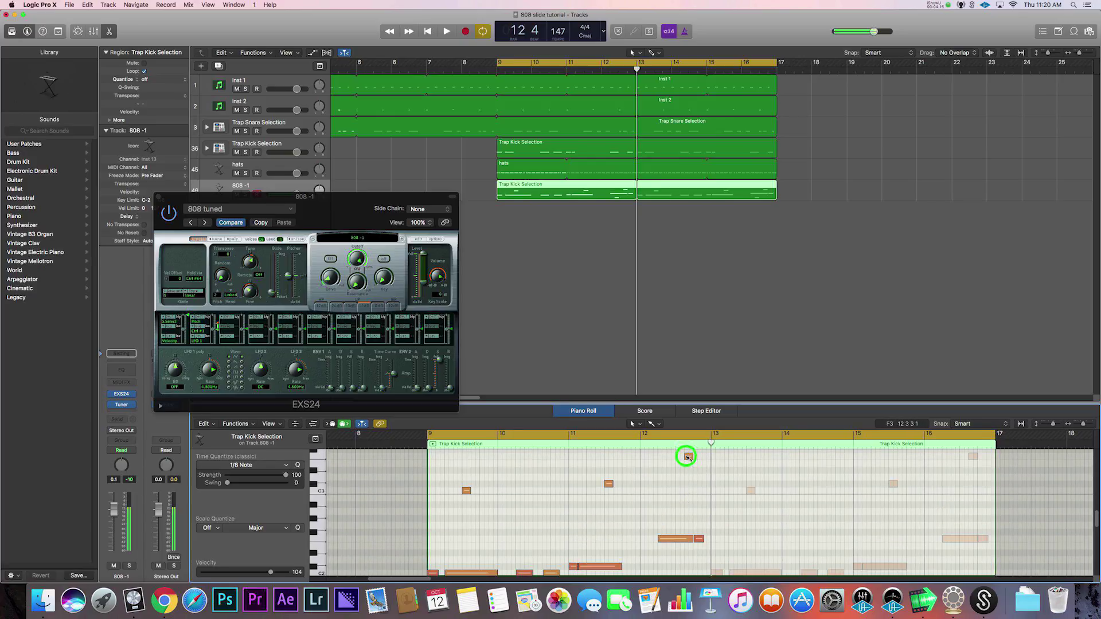
drag(703, 540, 708, 539)
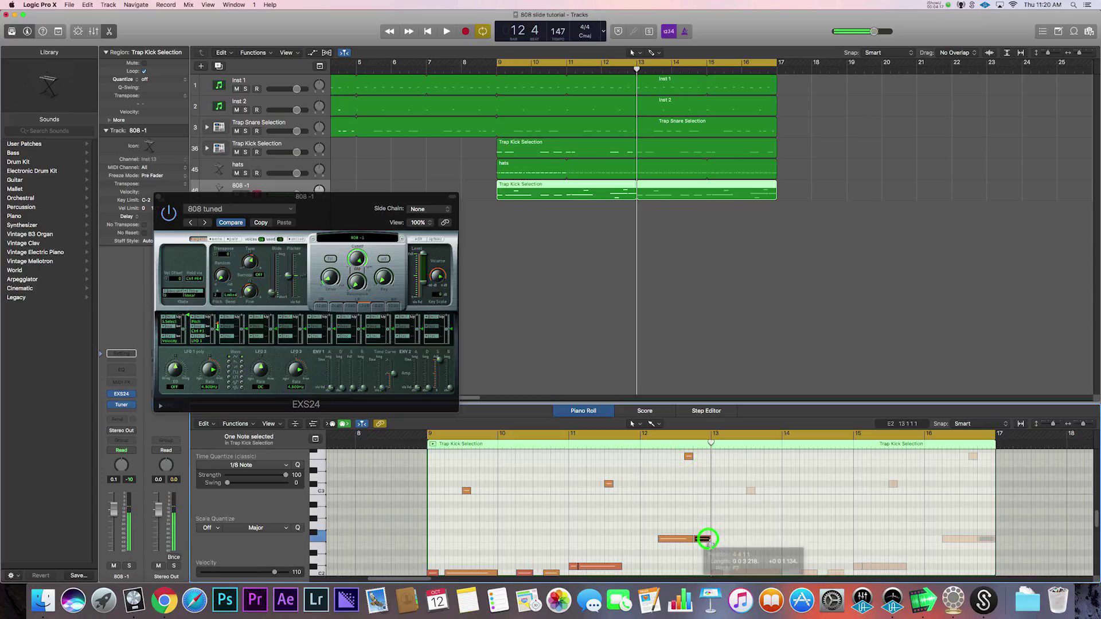
key(space)
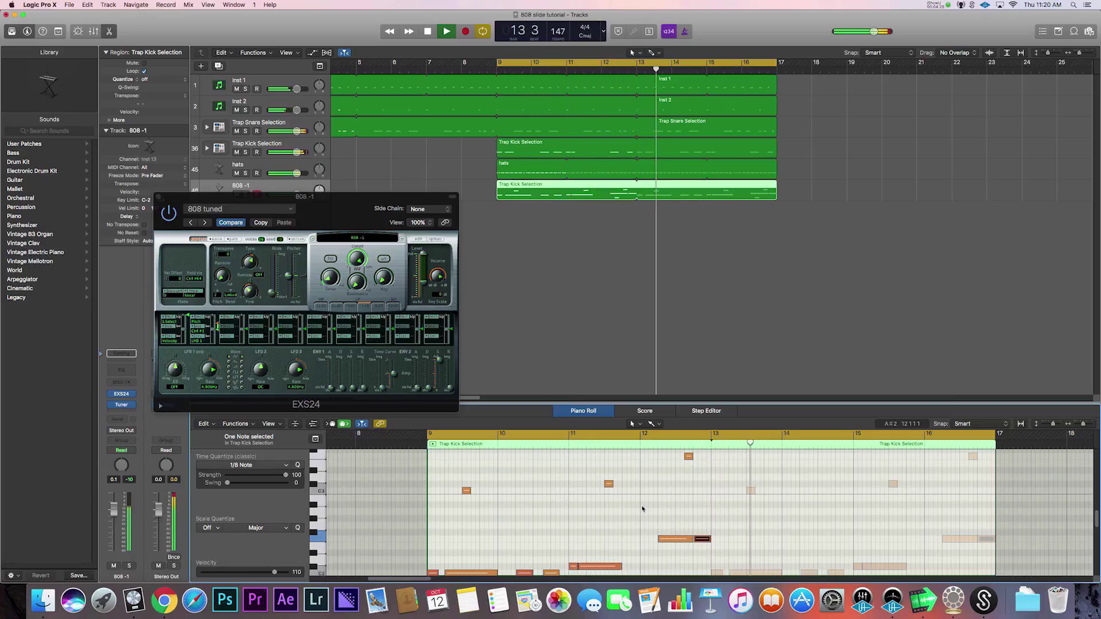
key(space)
scroll(669, 543, down, 1)
scroll(670, 543, up, 2)
- Add short notes, one right after the long note at bar 13, and audition them
click(667, 554)
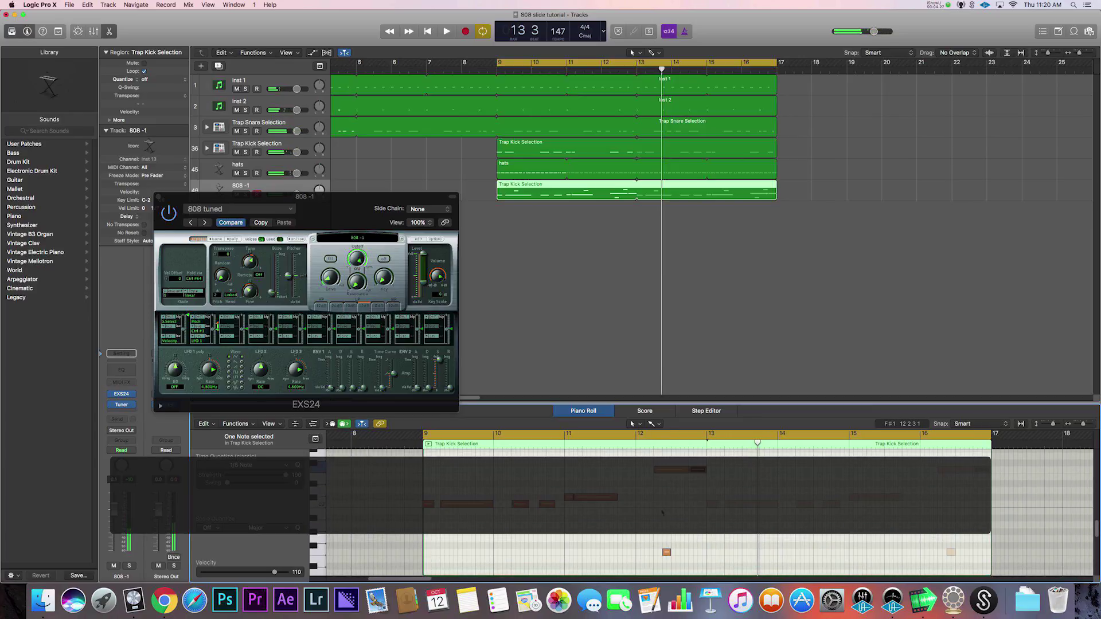
scroll(666, 555, up, 3)
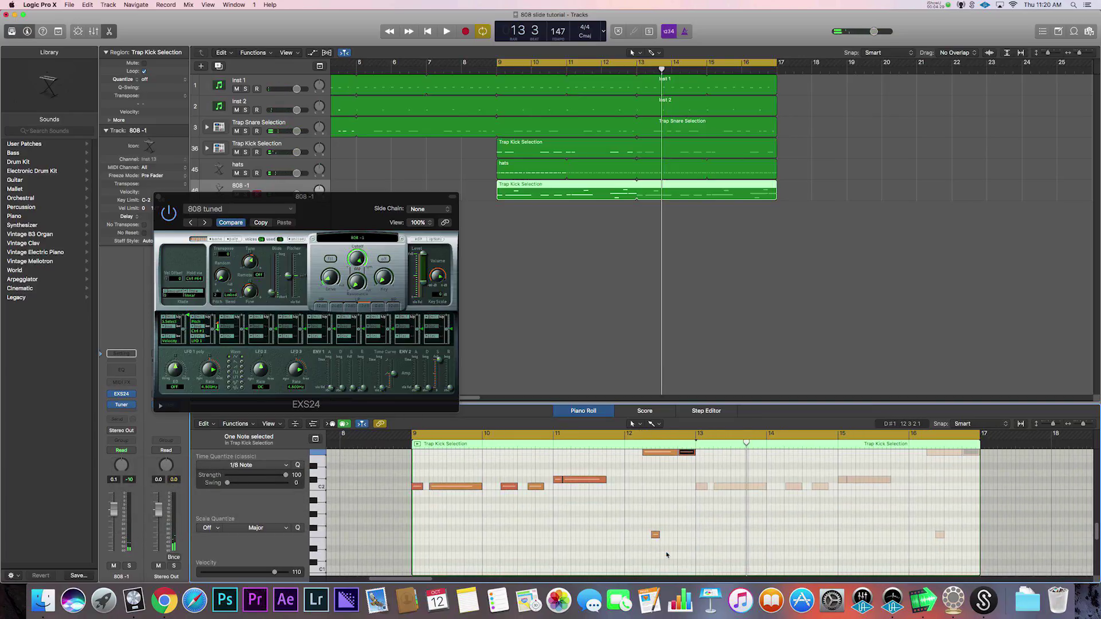
scroll(677, 551, down, 2)
scroll(680, 555, down, 2)
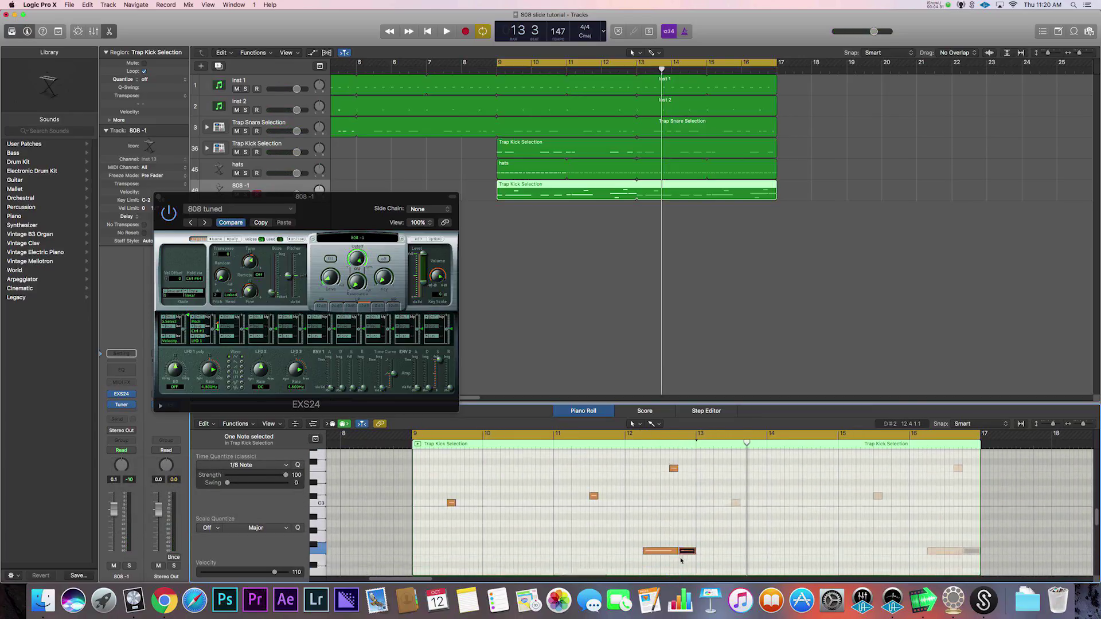
scroll(681, 560, down, 2)
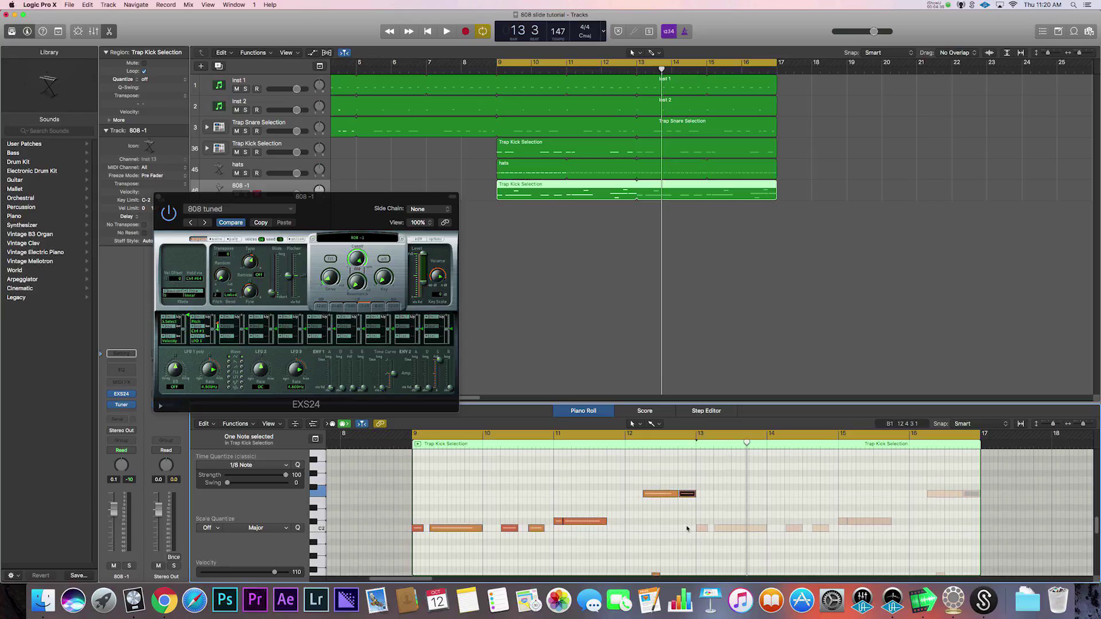
scroll(688, 512, up, 1)
scroll(688, 518, up, 1)
scroll(687, 526, up, 1)
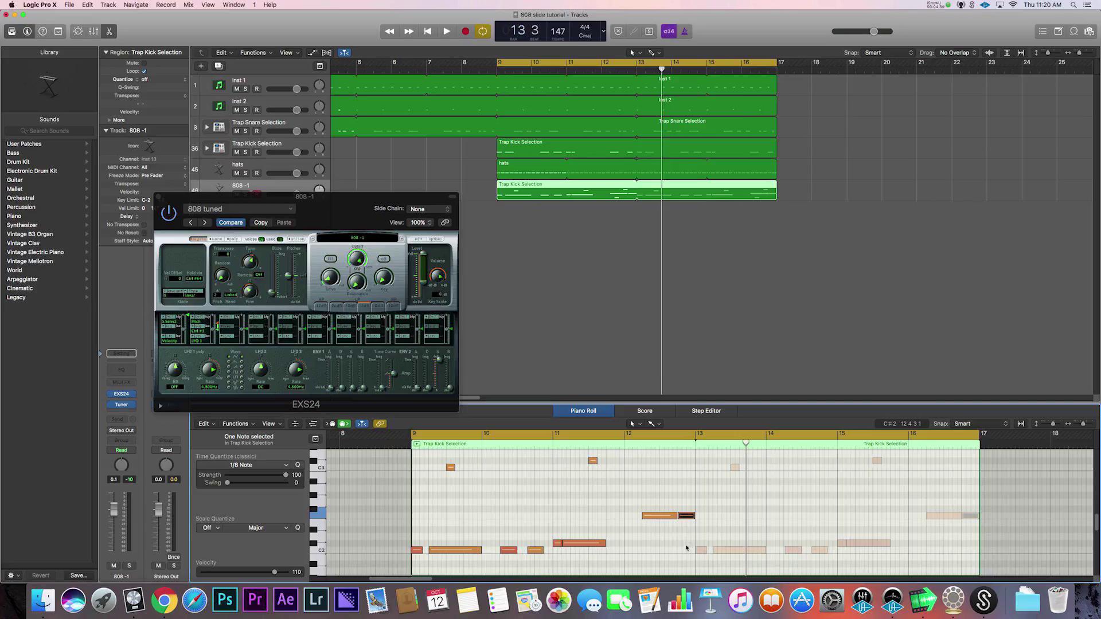
double_click(688, 543)
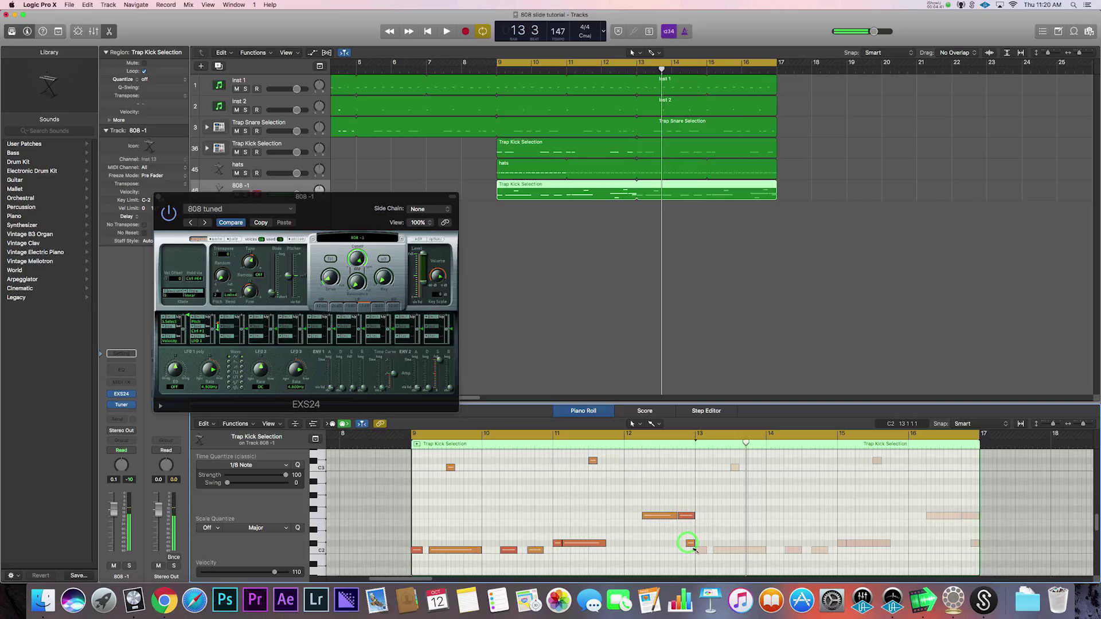
key(space)
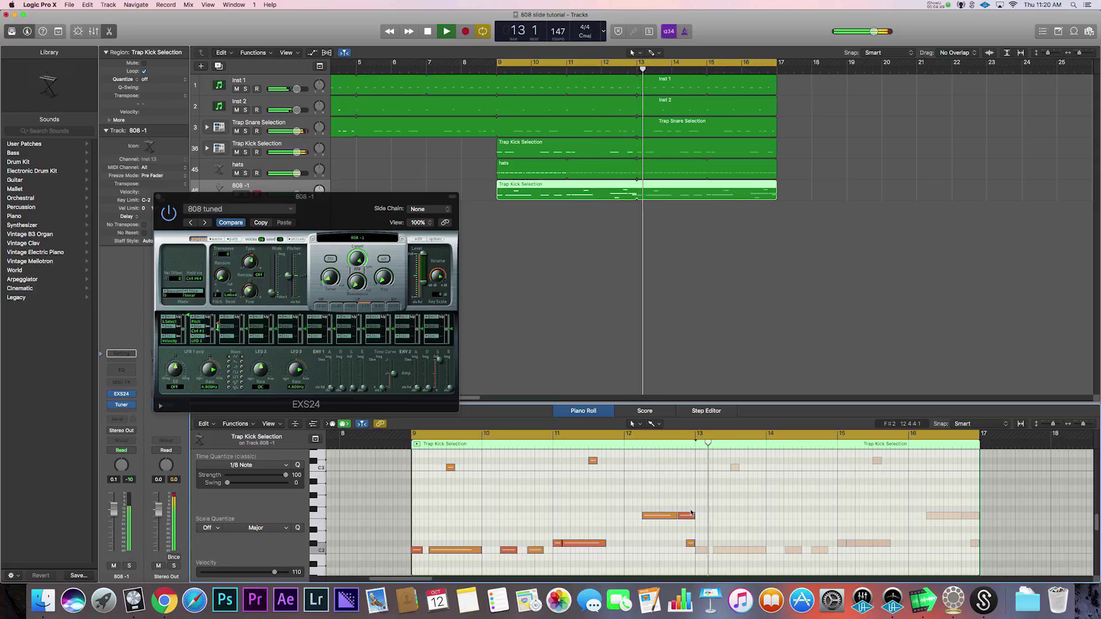
key(space)
click(690, 544)
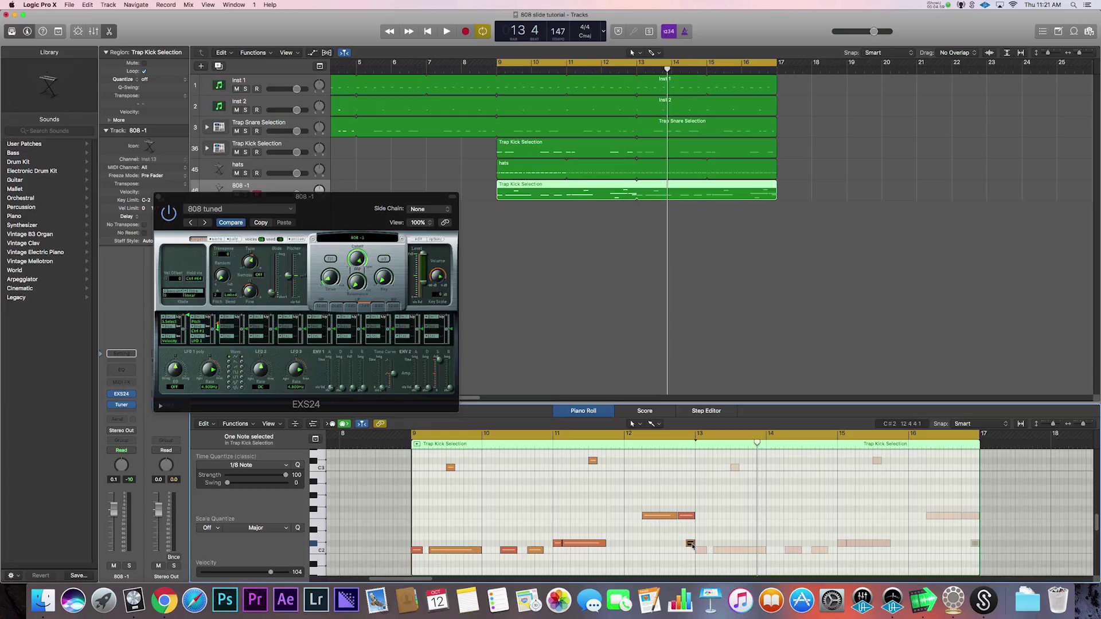
- Transpose the bar 13 note up an octave with Option-Shift-Up and audition the slide
key(ctrl+alt+Up)
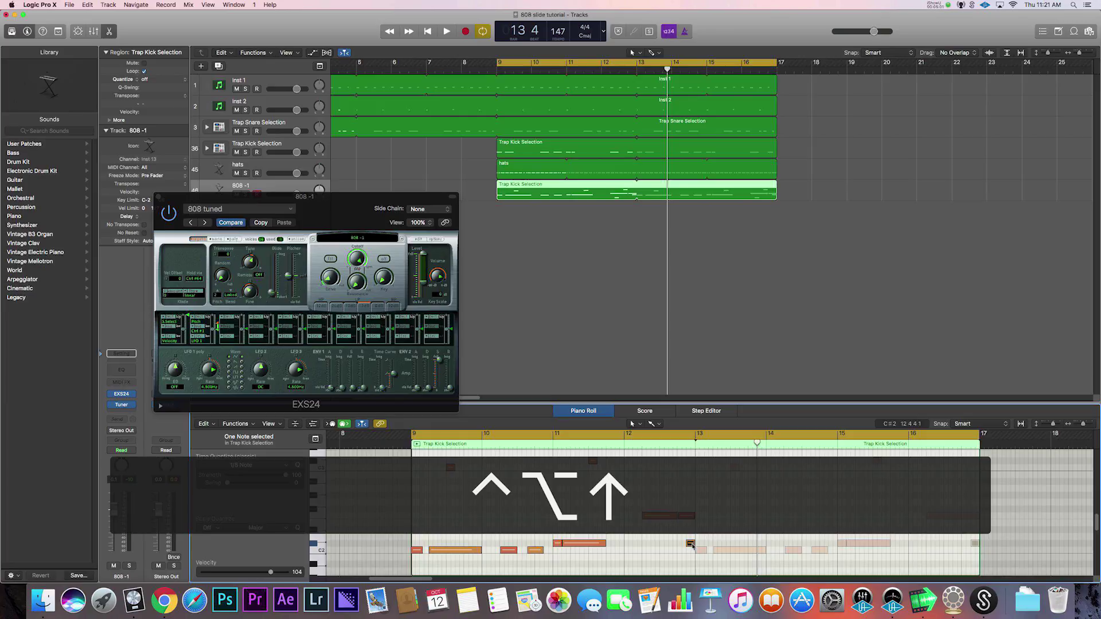
key(alt+shift+Up)
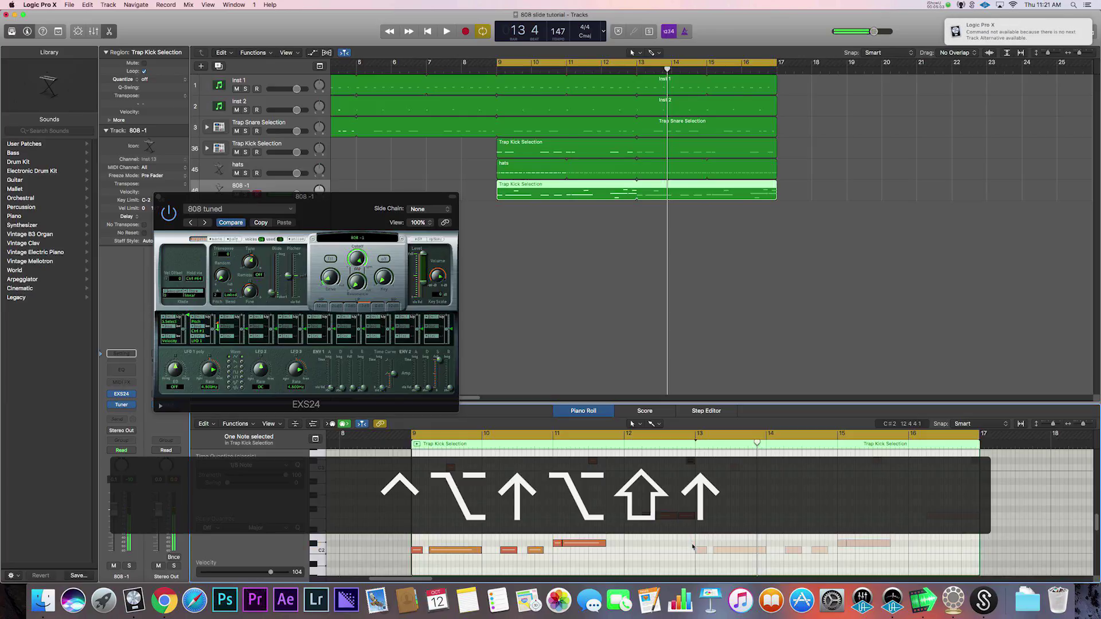
key(space)
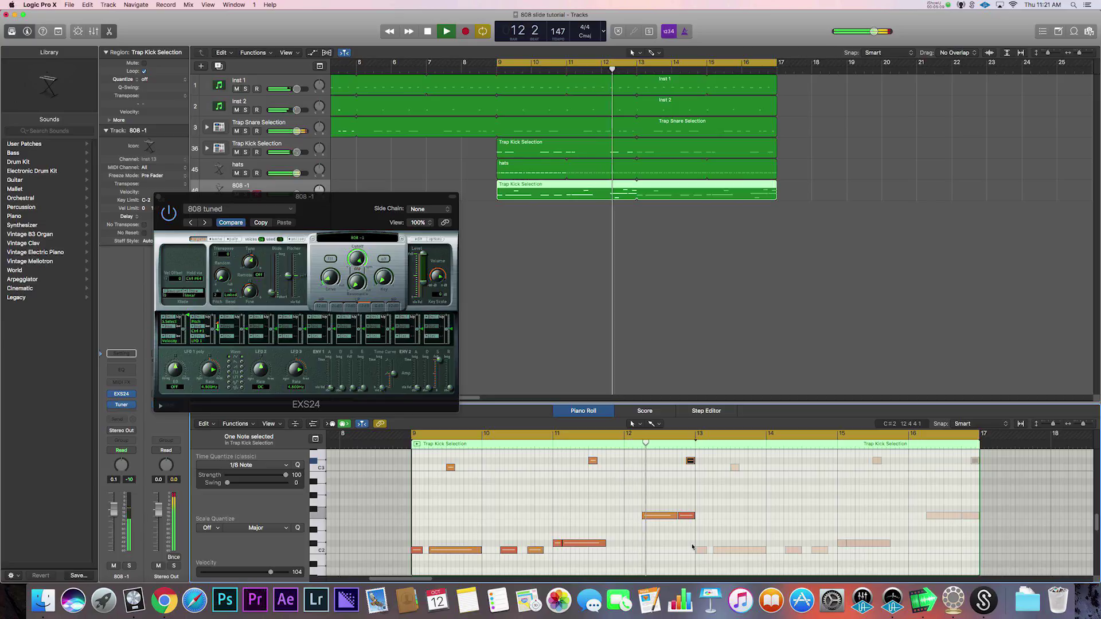
key(space)
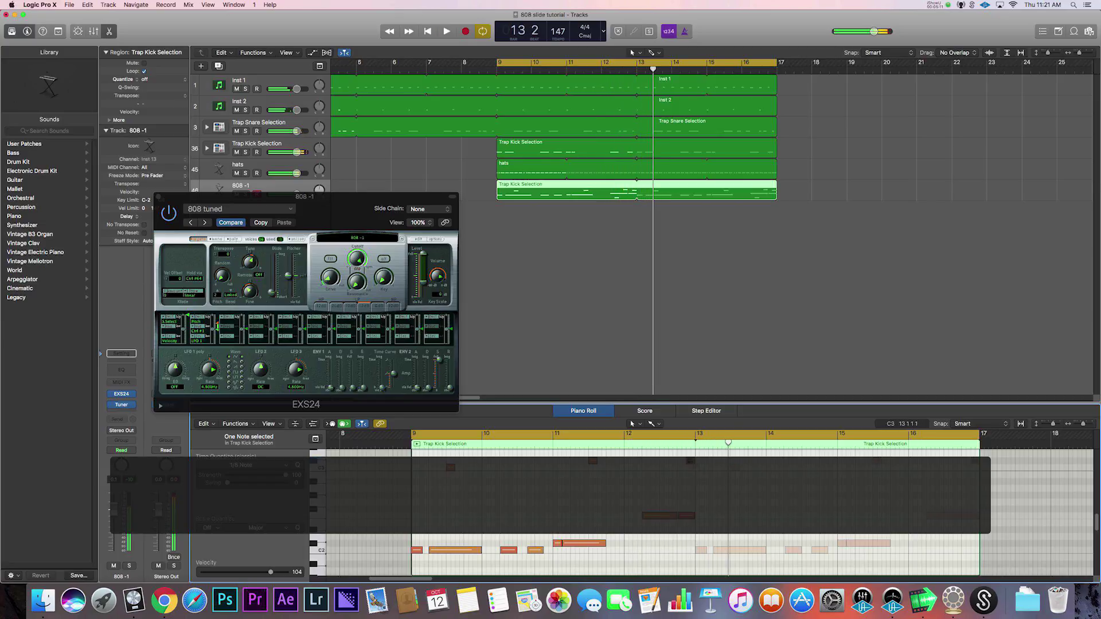
key(alt+shift+Up)
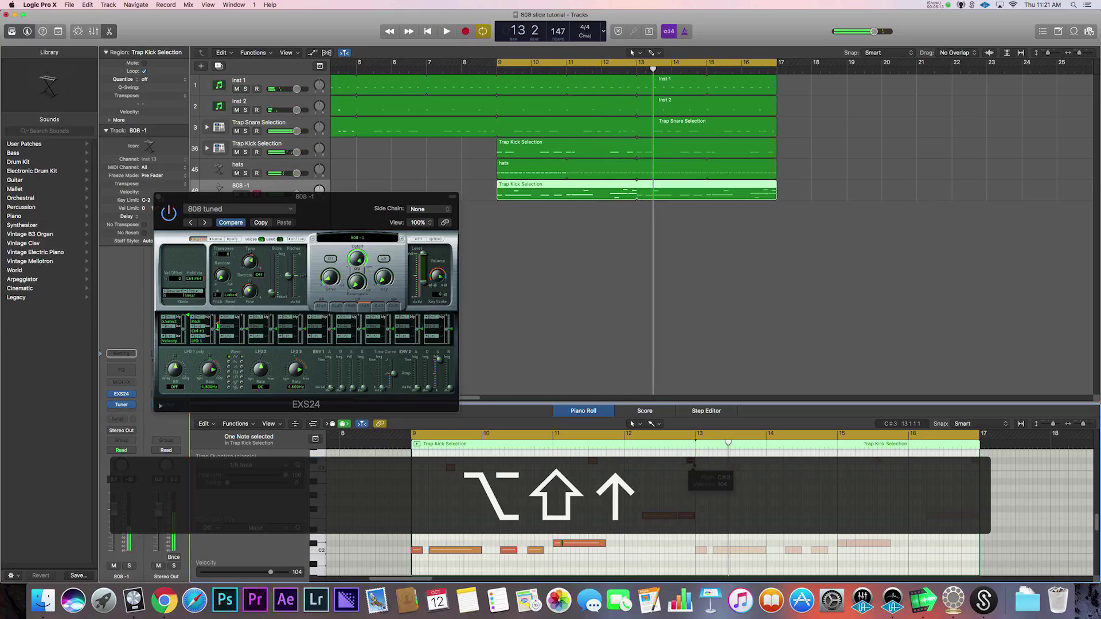
key(space)
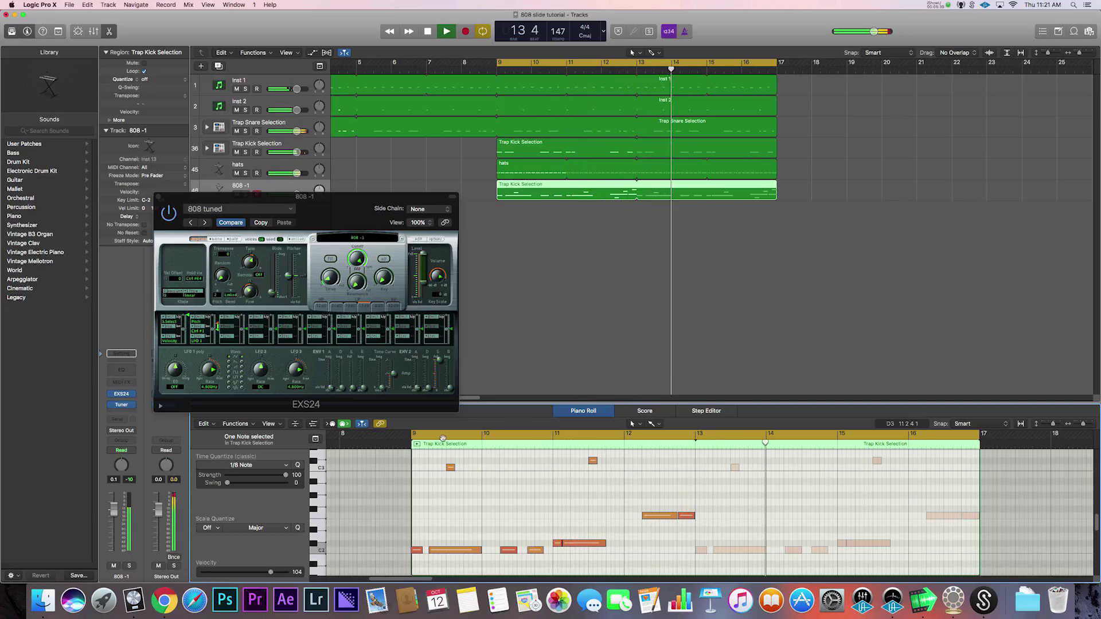
key(space)
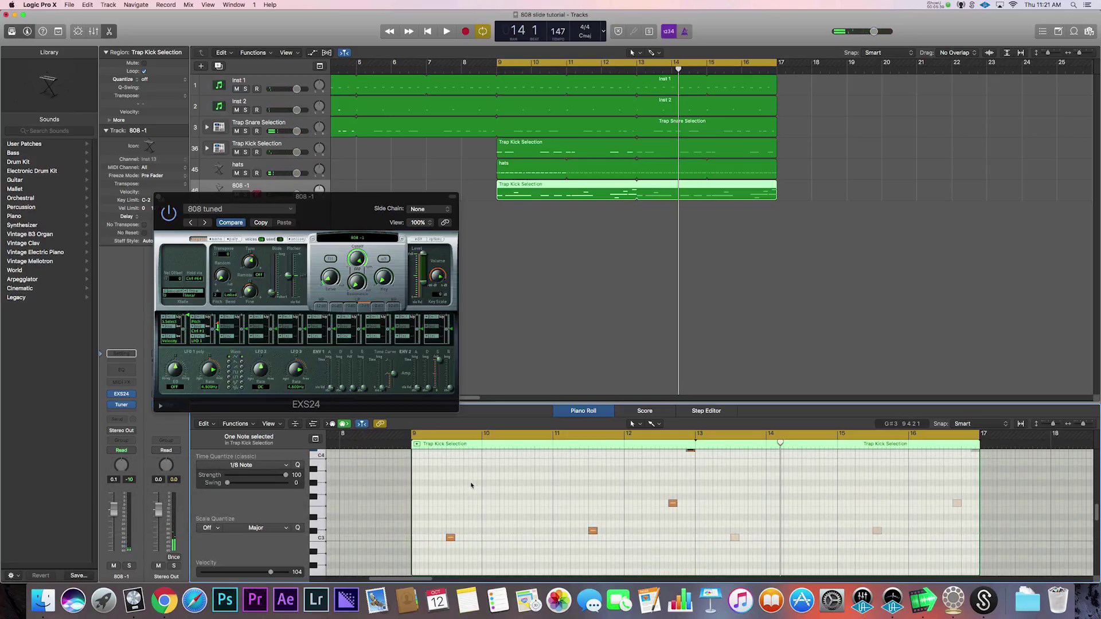
scroll(471, 486, up, 1)
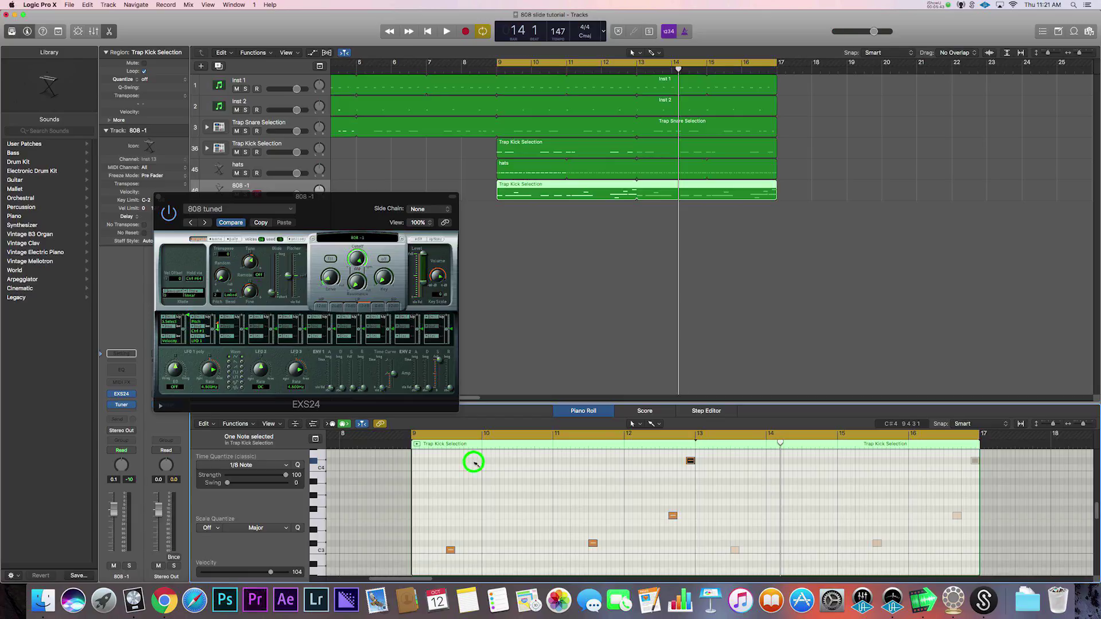
- Add a high note near C4 and a lower note after it in bar 10, then play
click(474, 463)
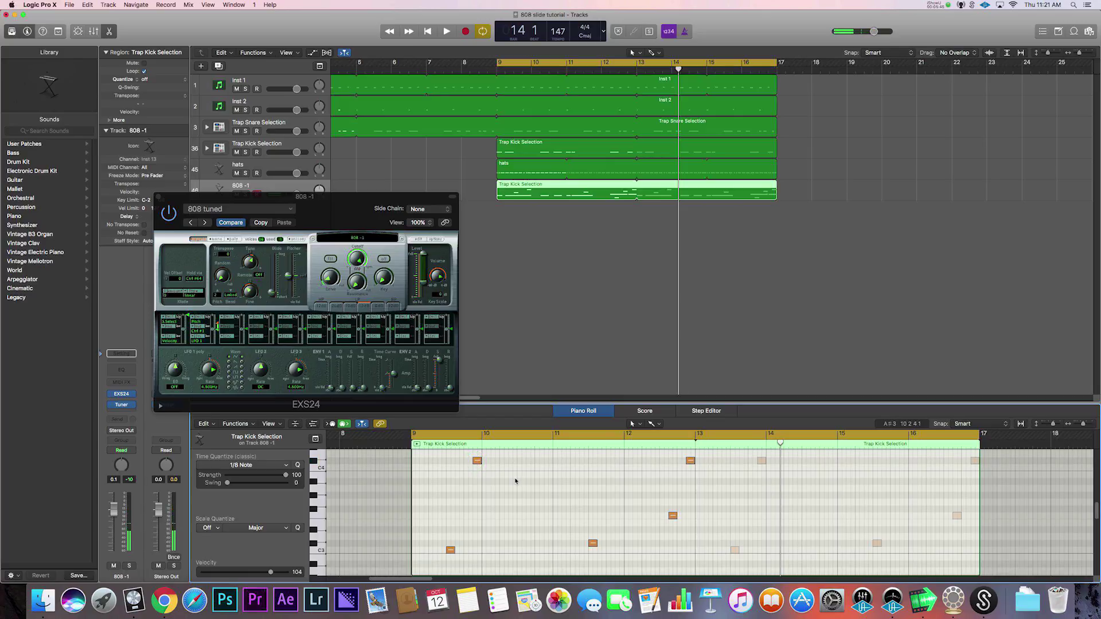
scroll(515, 480, down, 1)
scroll(515, 481, up, 2)
scroll(516, 482, down, 2)
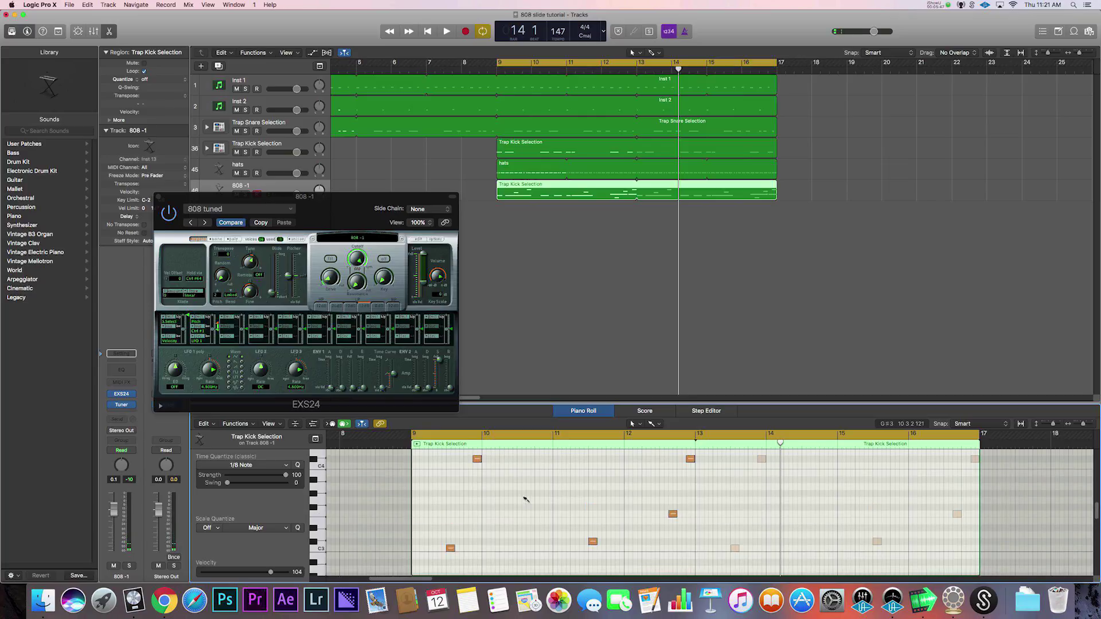
click(518, 495)
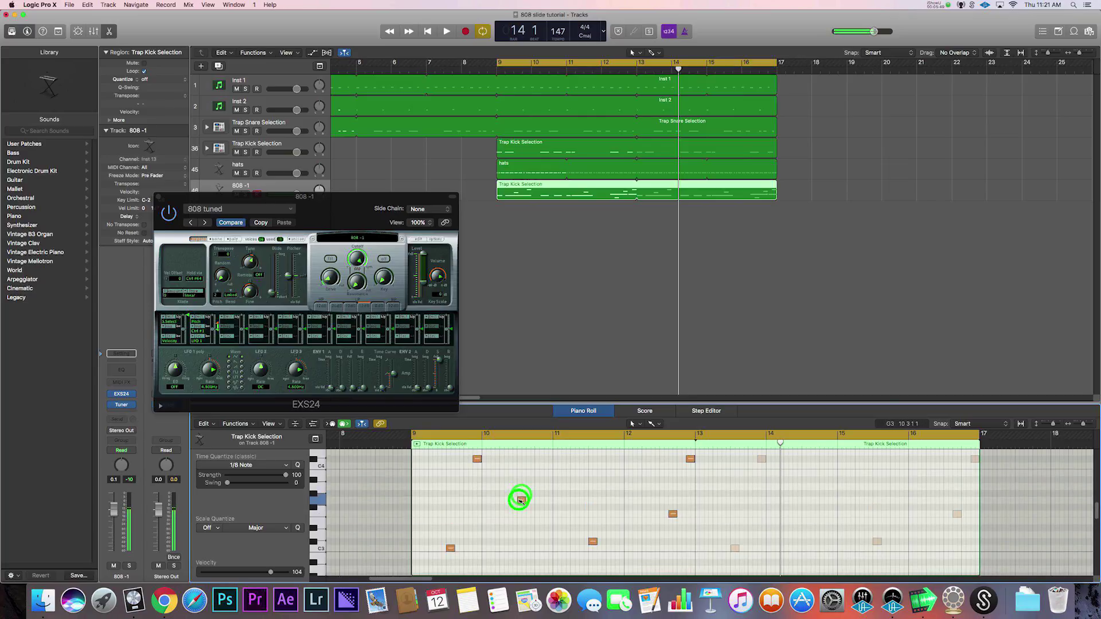
click(519, 505)
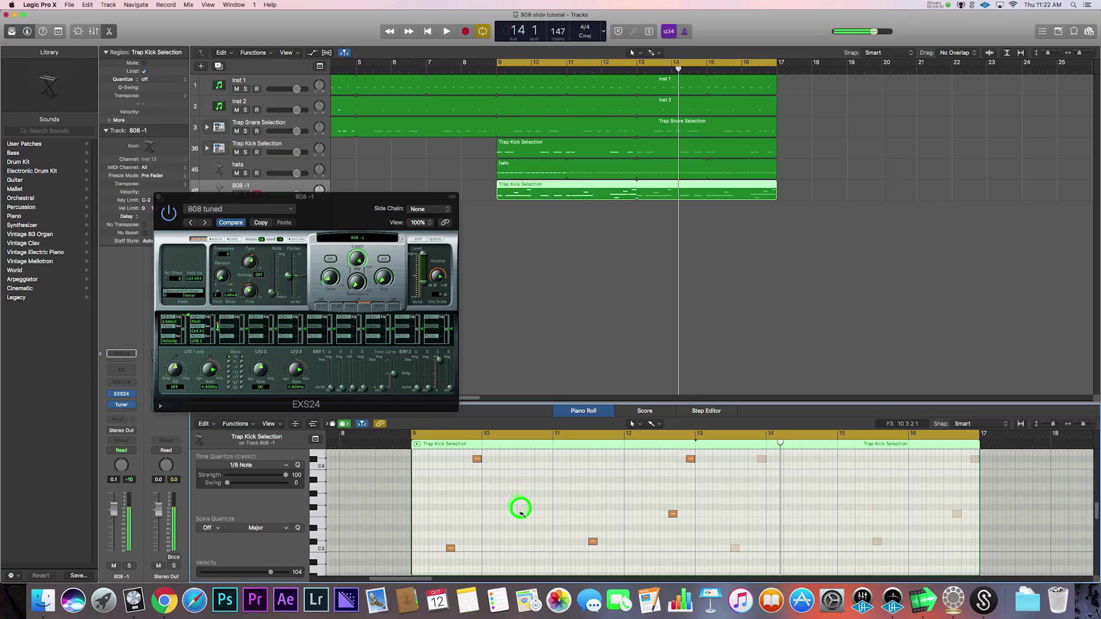
key(space)
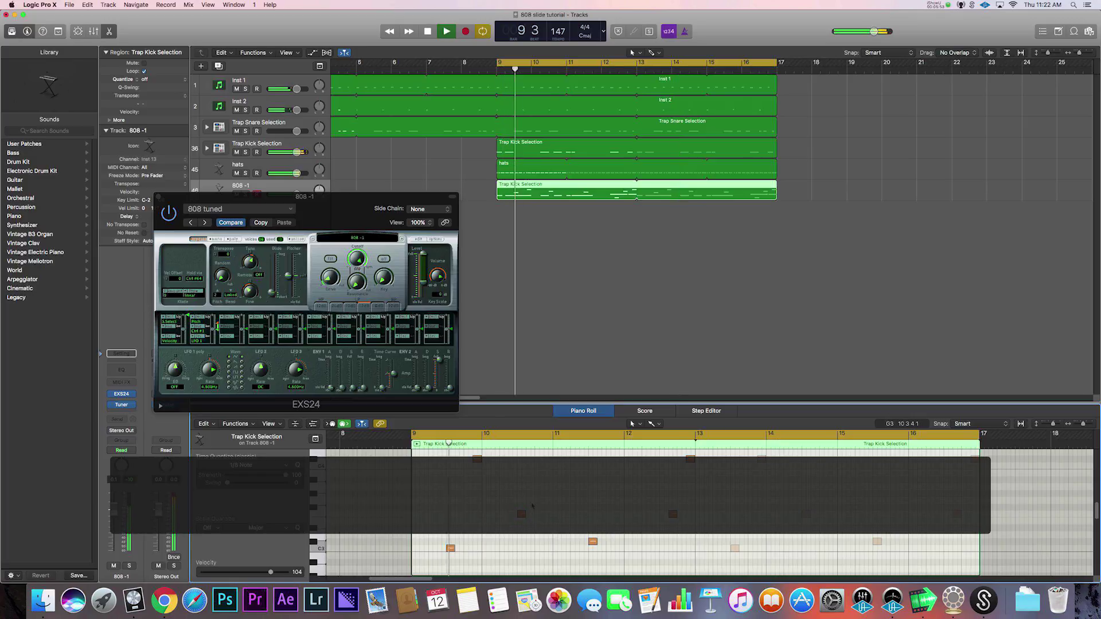
scroll(532, 508, down, 2)
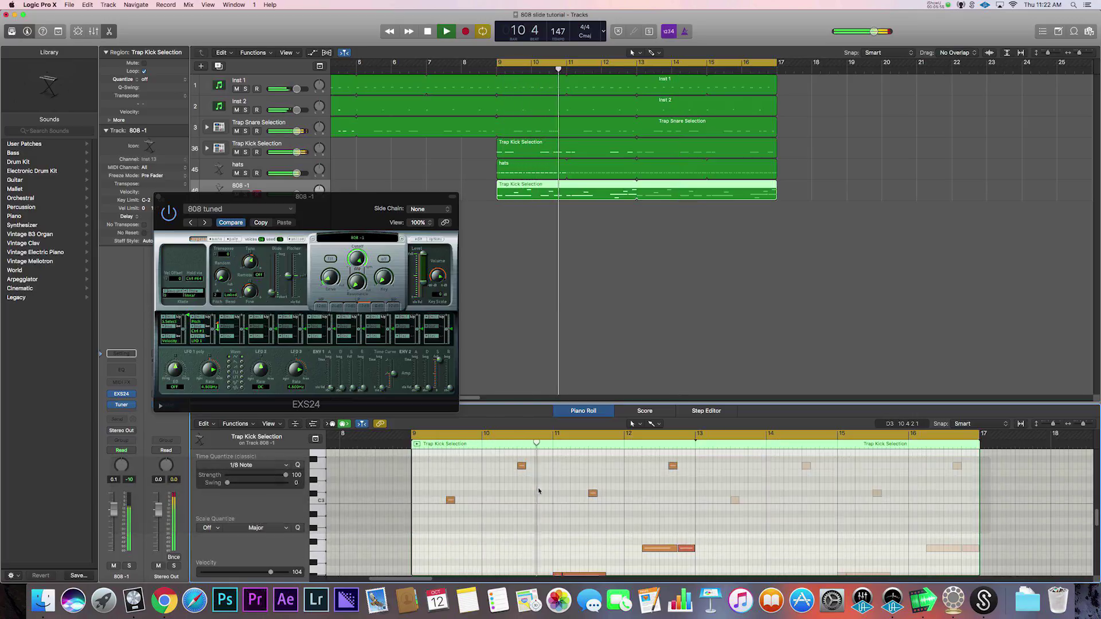
scroll(542, 495, up, 3)
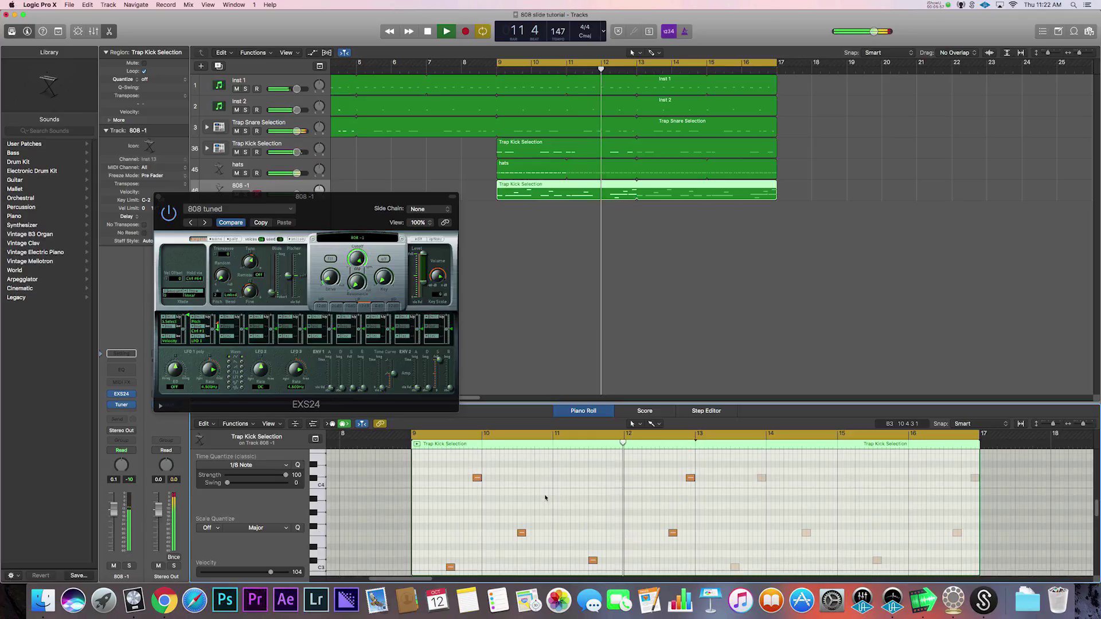